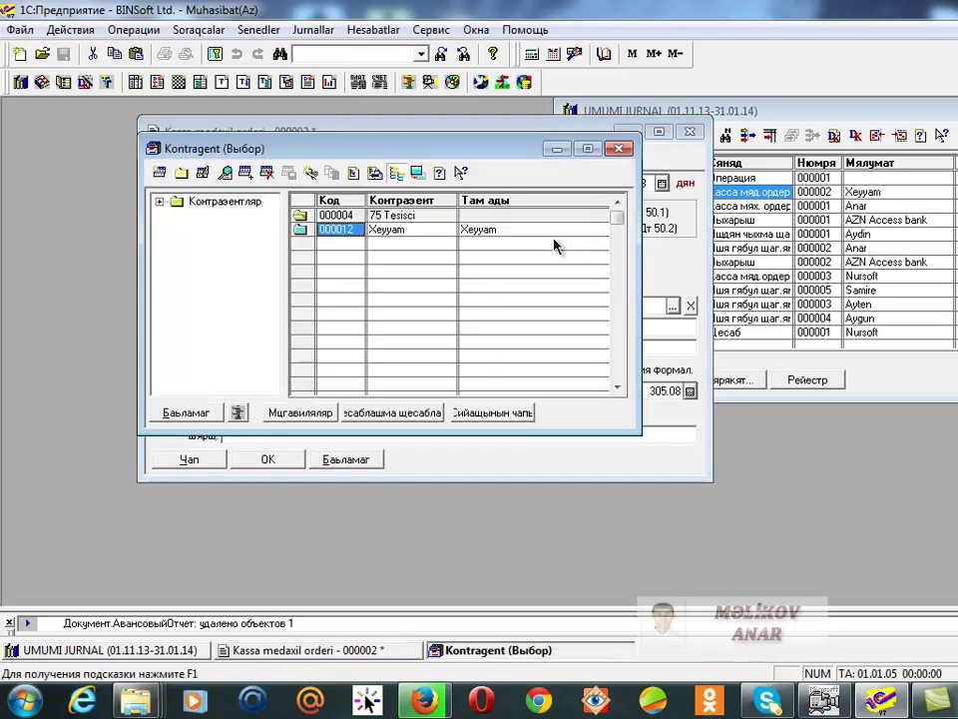
Choose the founder from the 75 Tesisci group as the cash receipt order's counterparty and confirm the order
double_click(369, 232)
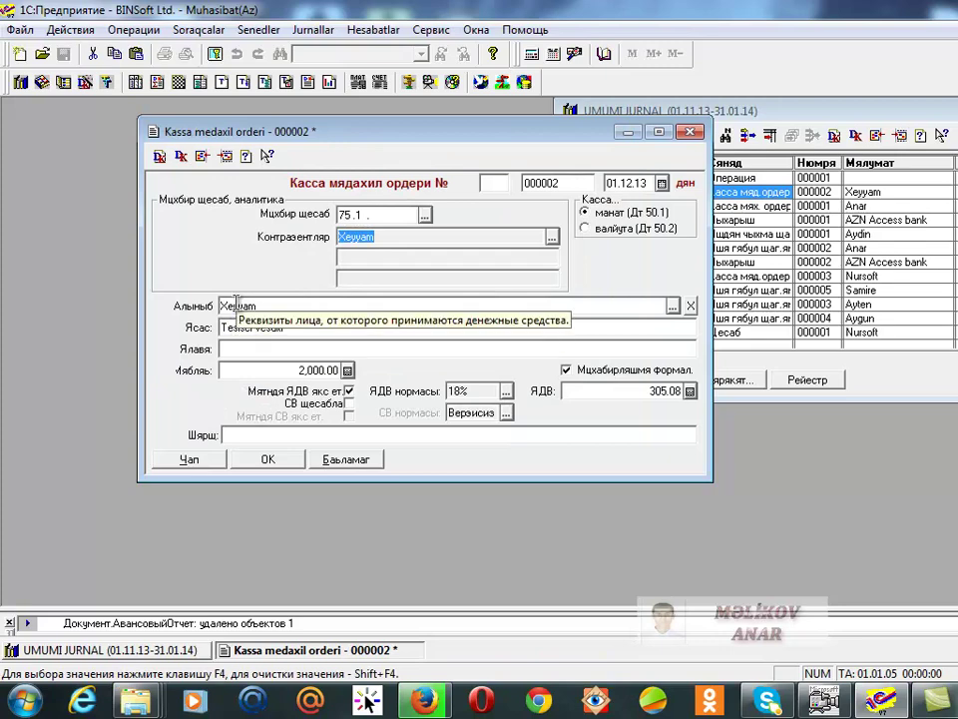
click(267, 461)
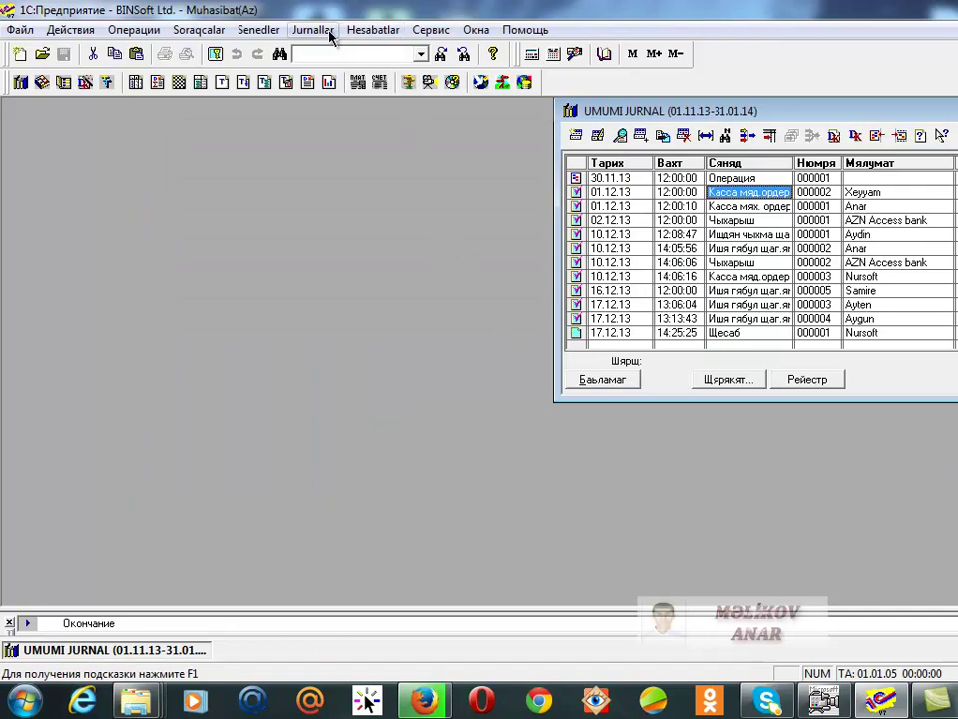
Generate the Hesab uzre dovriyye-qaliq cedveli report for account 71 for 01.12.13 to 31.12.13
click(362, 33)
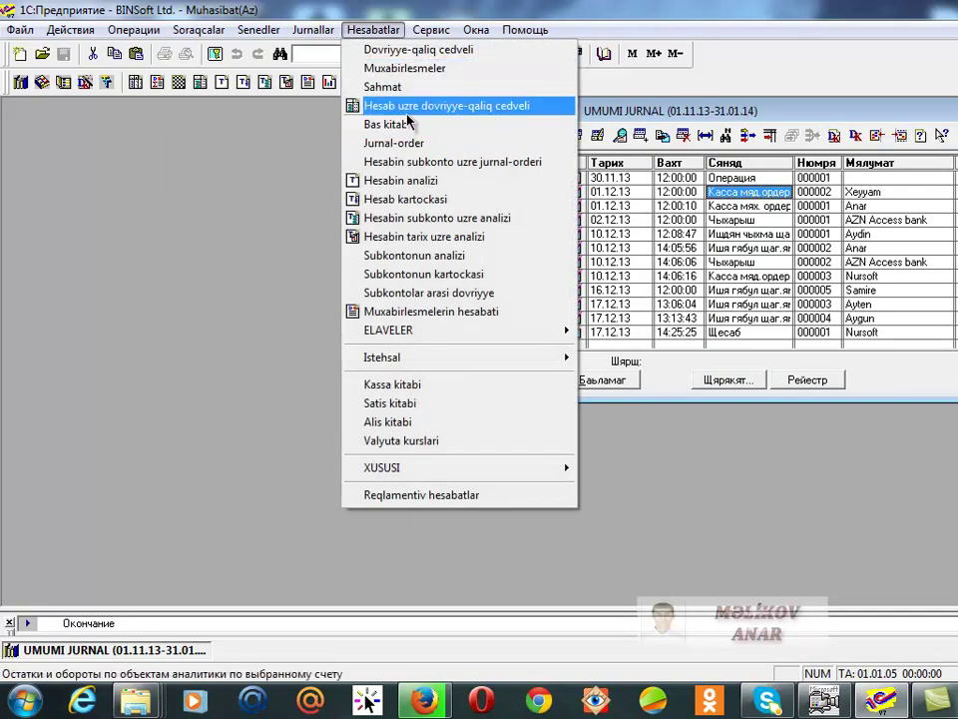
click(409, 105)
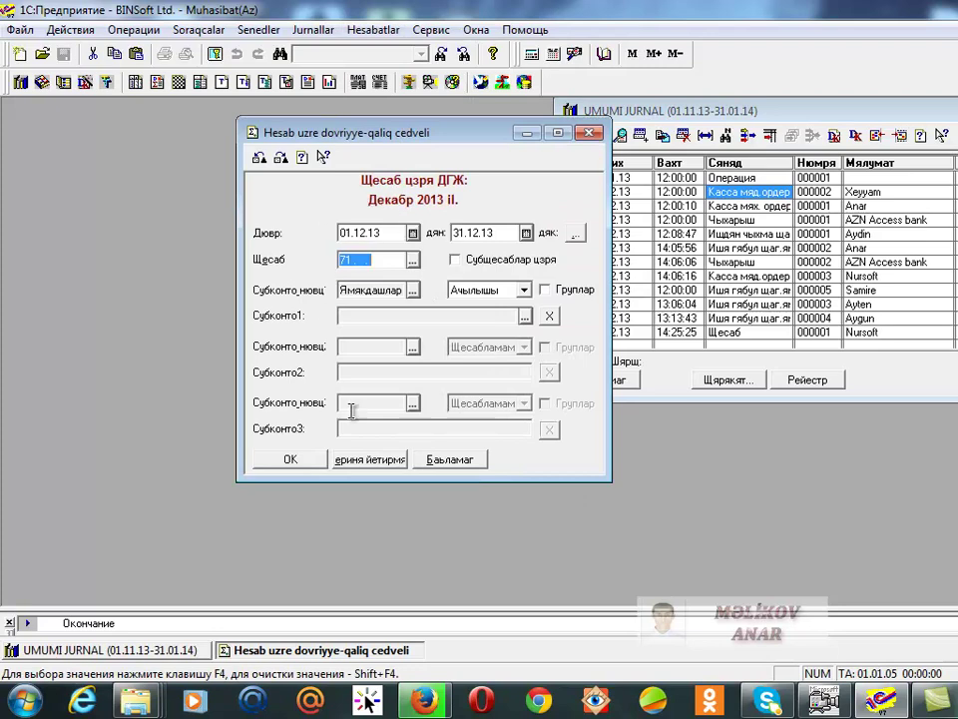
click(299, 462)
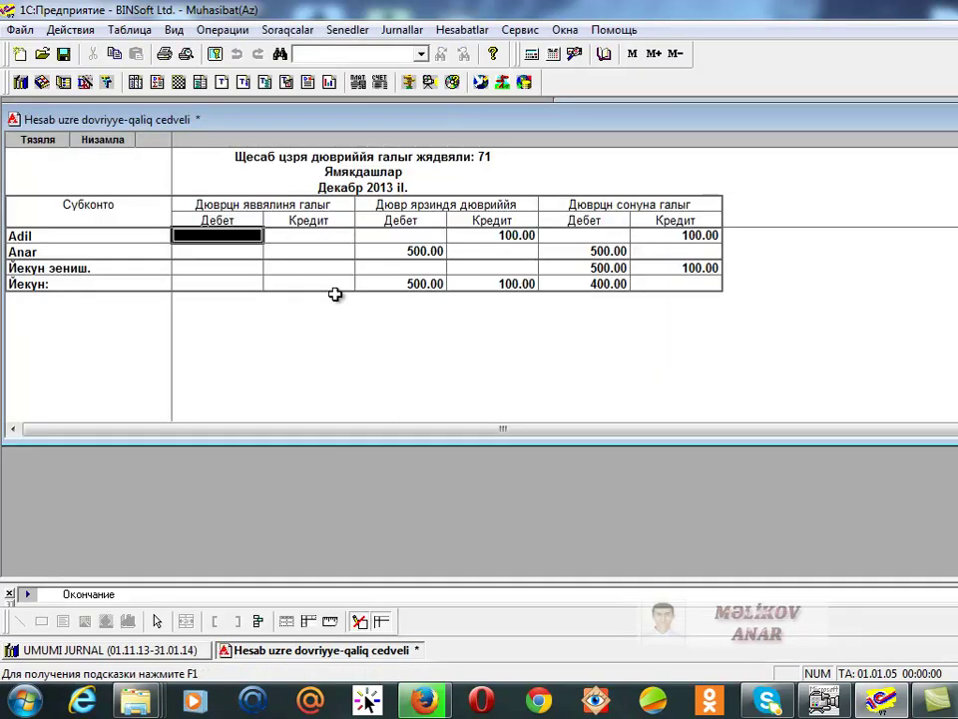
Examine the employees' debit and credit turnovers in the account 71 report and close it
click(486, 246)
click(488, 235)
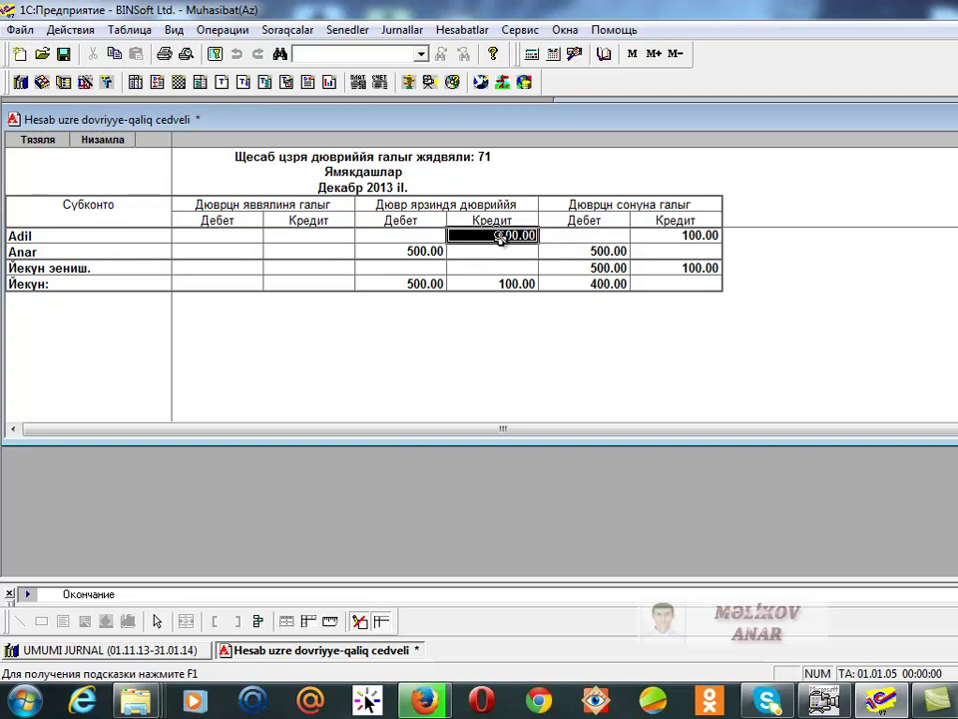
click(39, 250)
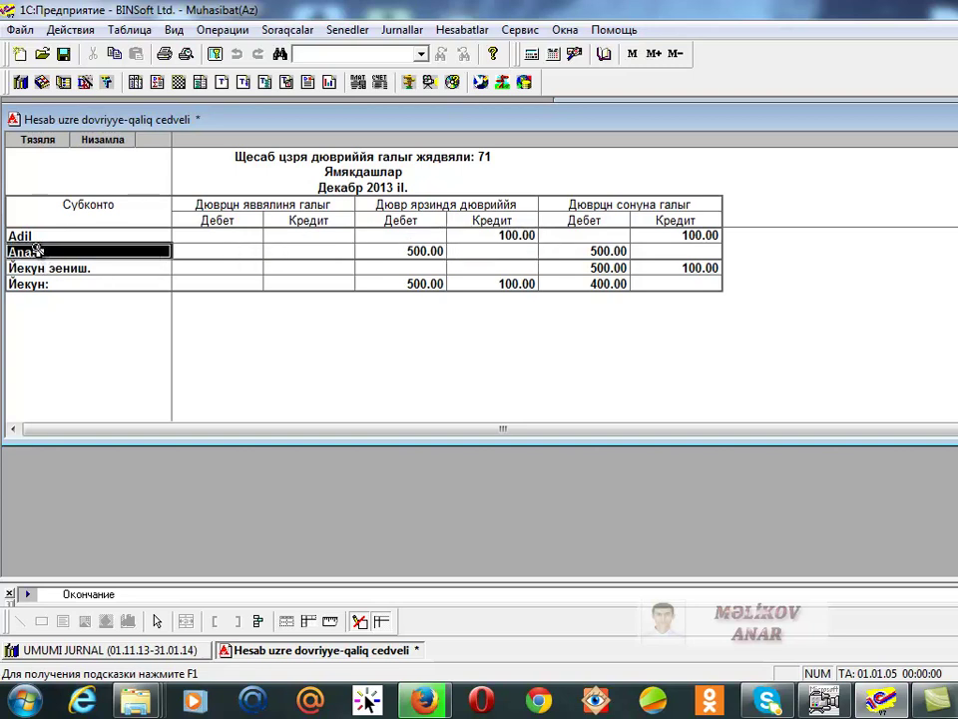
click(419, 250)
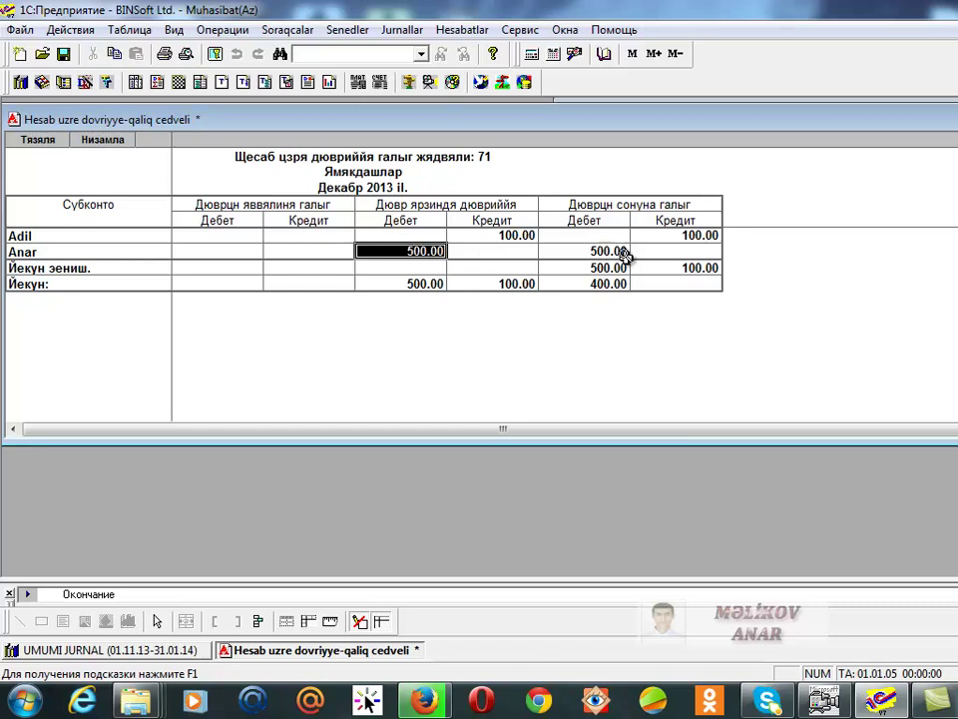
click(529, 255)
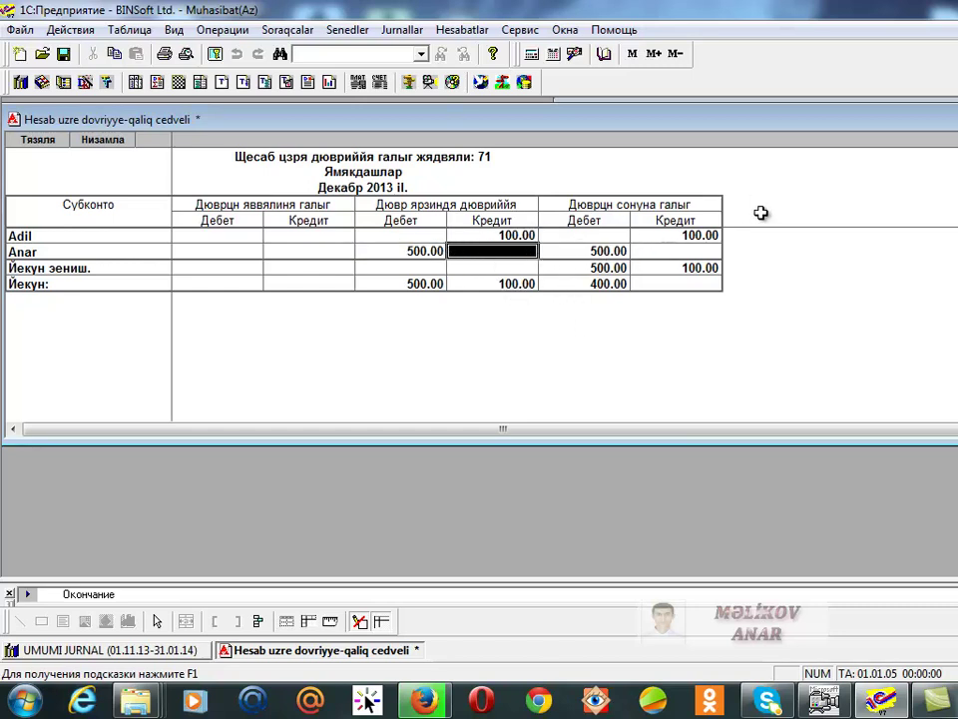
key(Escape)
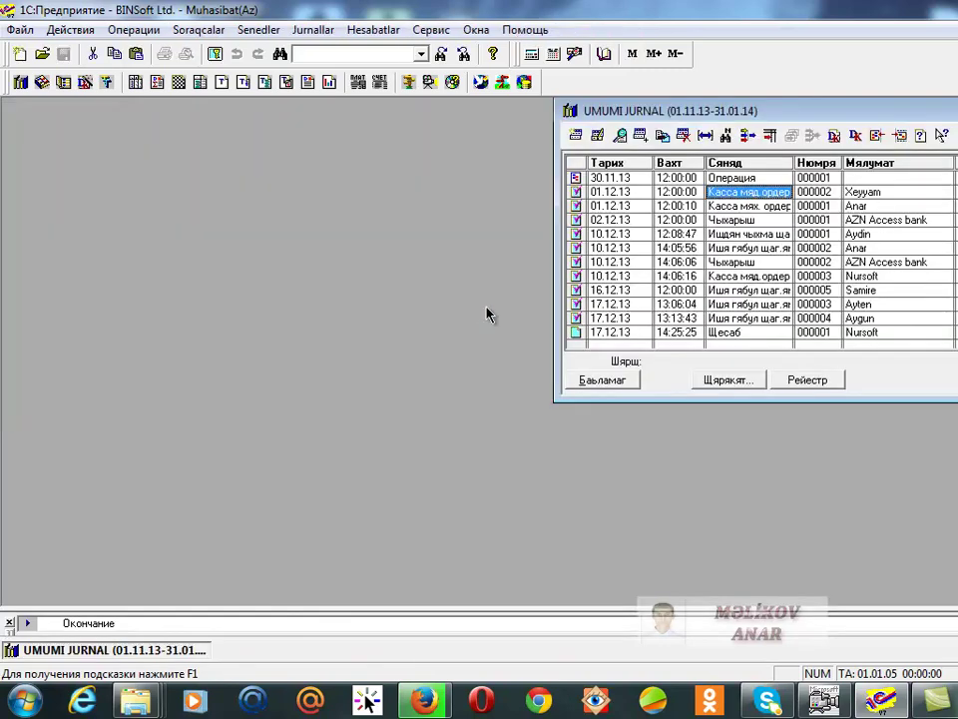
Create a new Avans hesabati document and choose the Mudir from the Ofis group as its employee
click(312, 34)
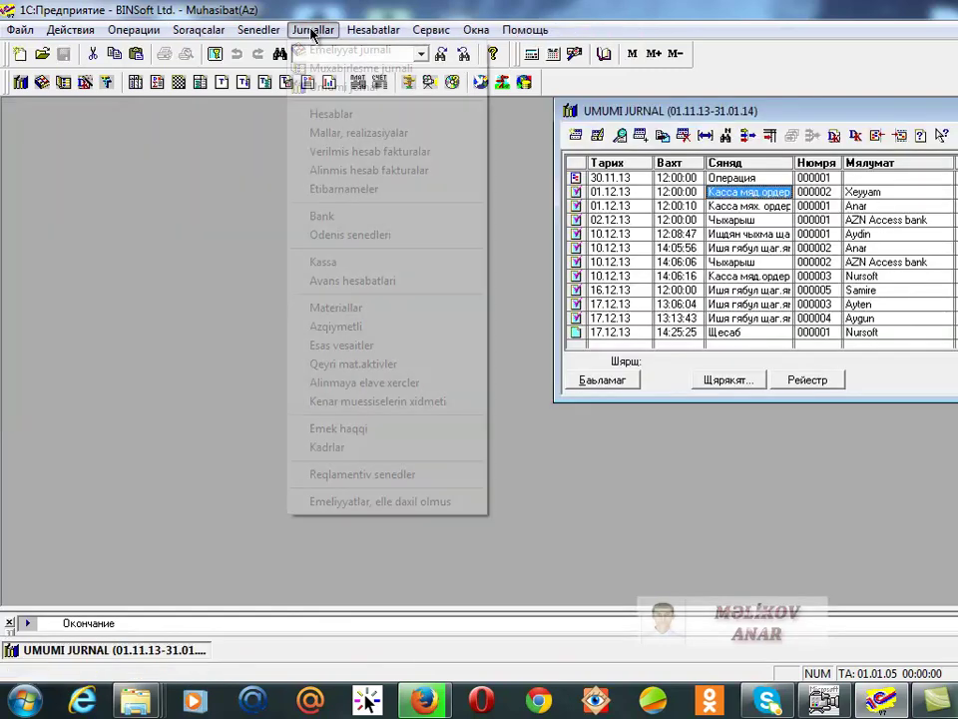
mouse_move(257, 30)
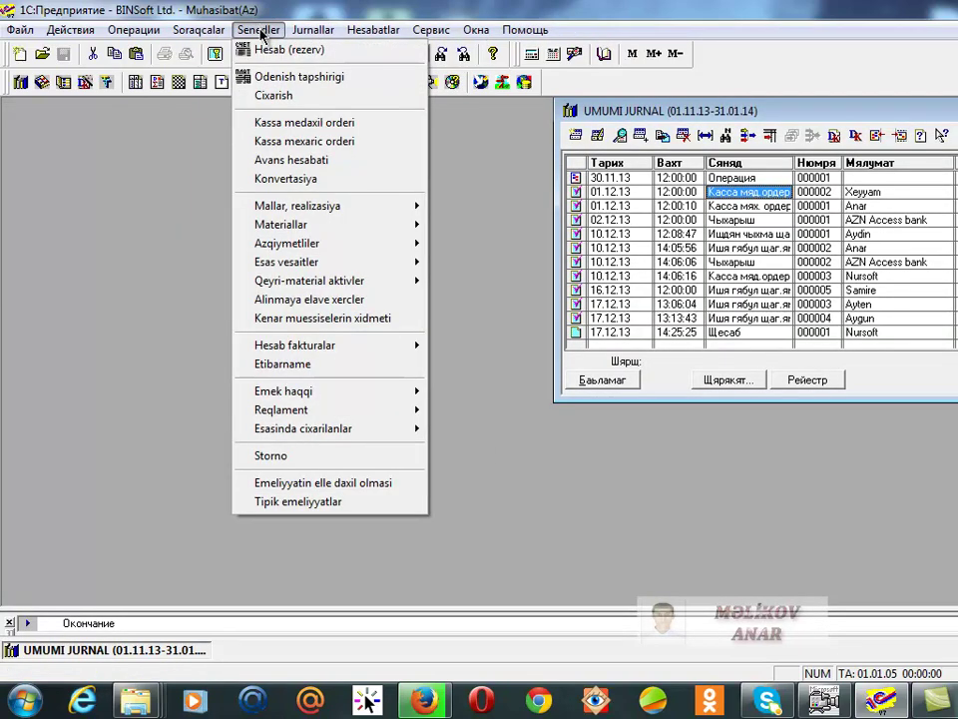
click(313, 163)
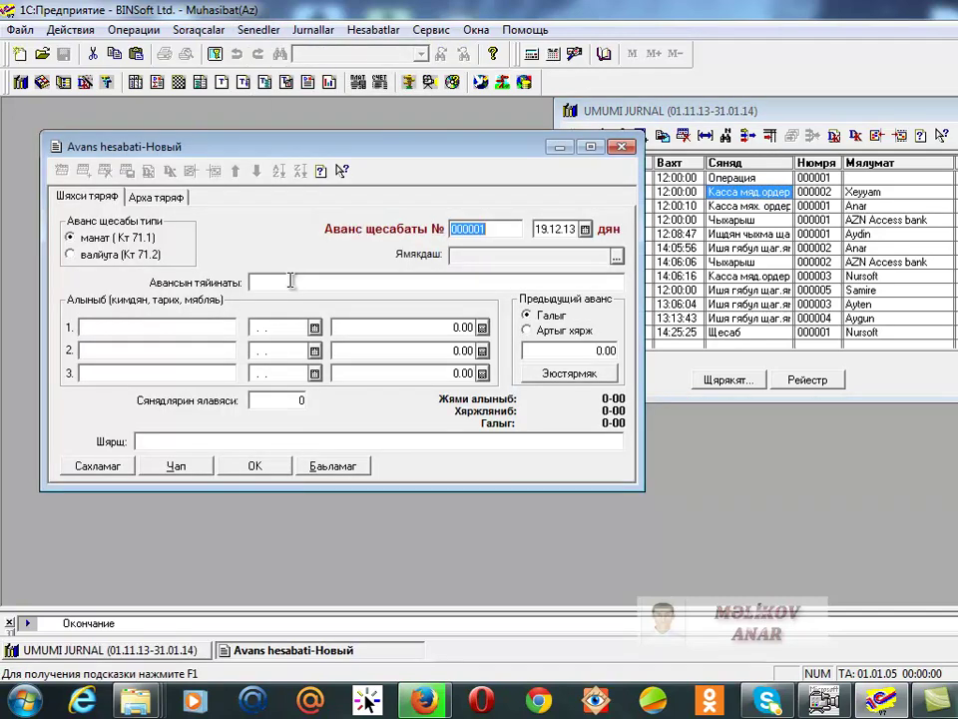
click(616, 257)
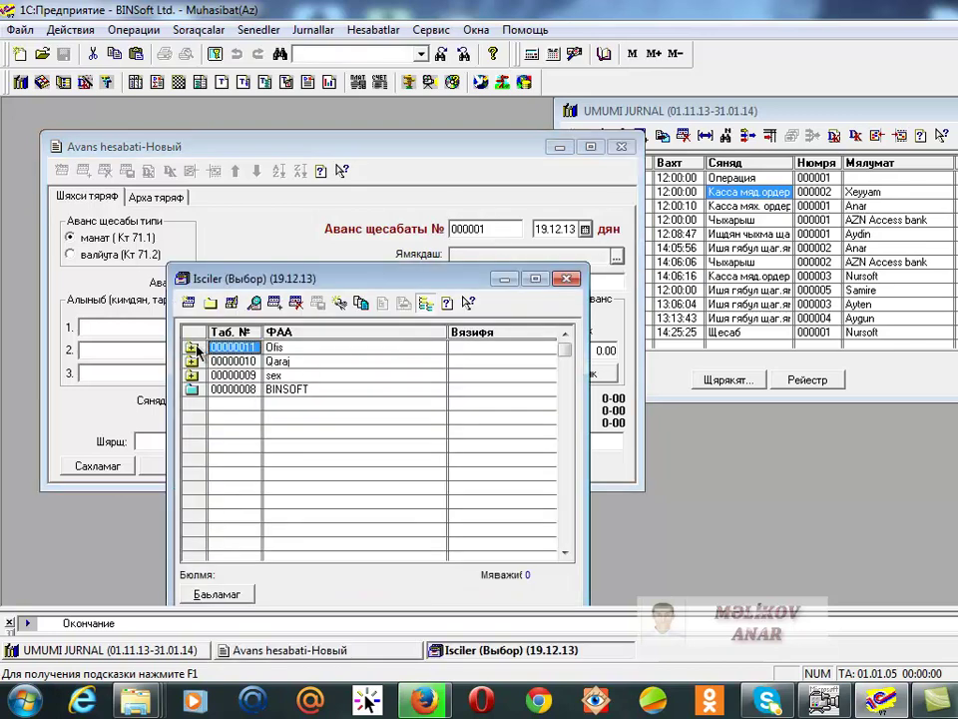
double_click(218, 349)
click(213, 374)
click(326, 376)
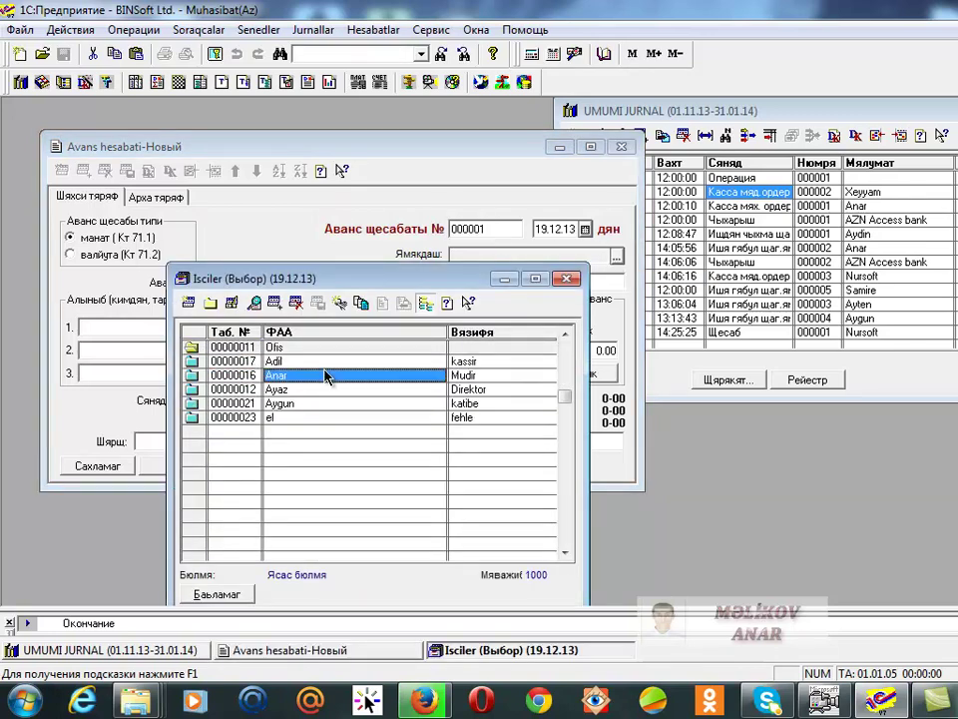
double_click(326, 375)
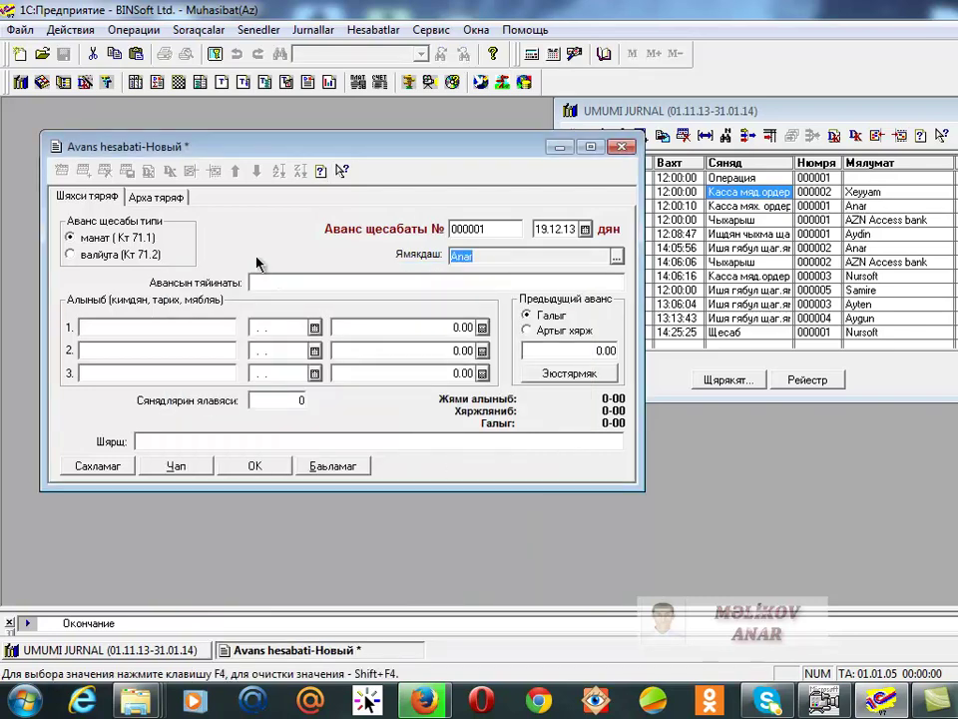
Record the first received advance as "kassadan", dated 01.12.13, for 500.00, and save the document
click(208, 324)
text(kas)
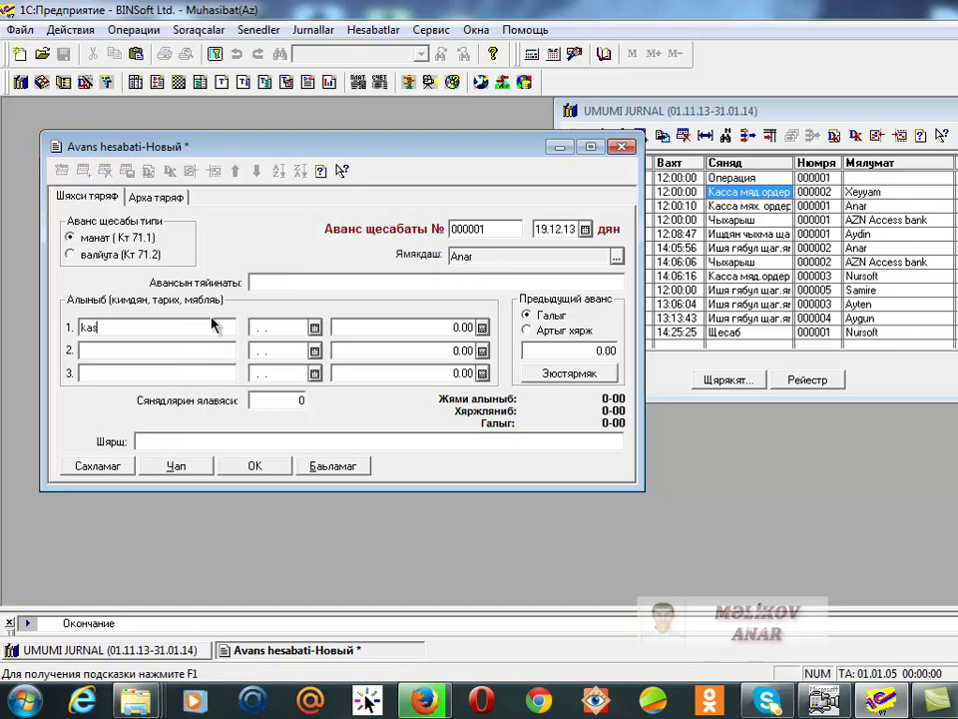
text(sadan)
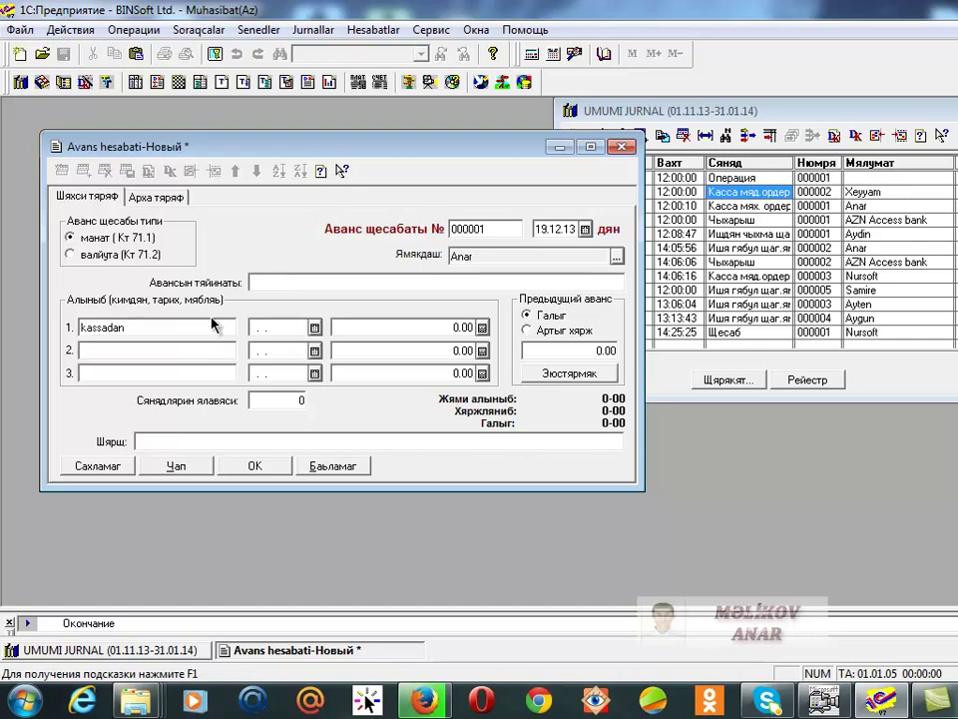
click(315, 328)
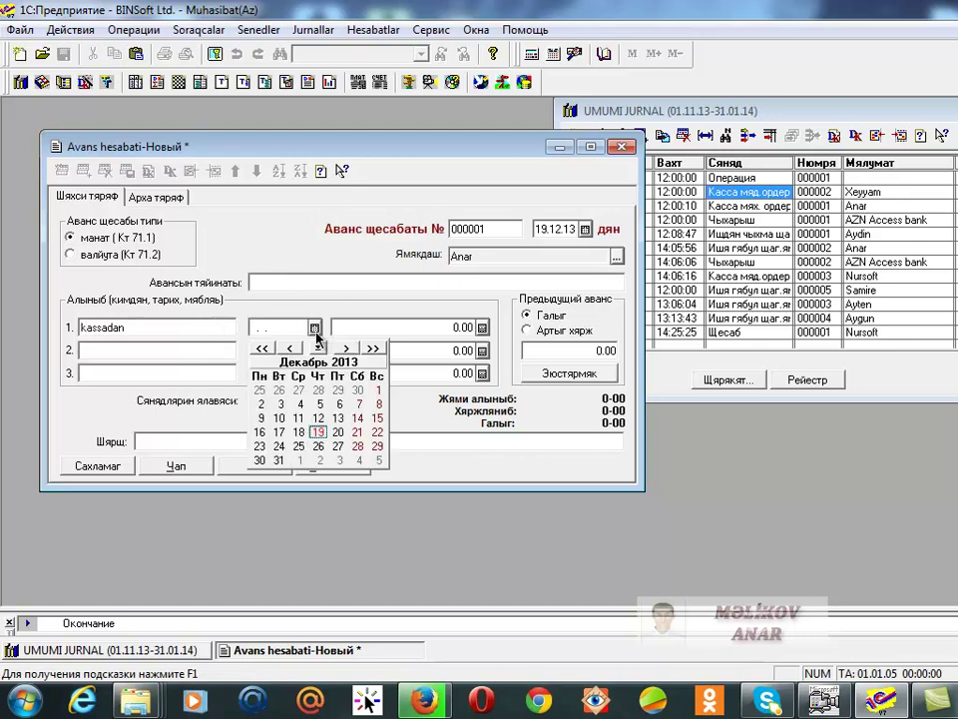
click(379, 389)
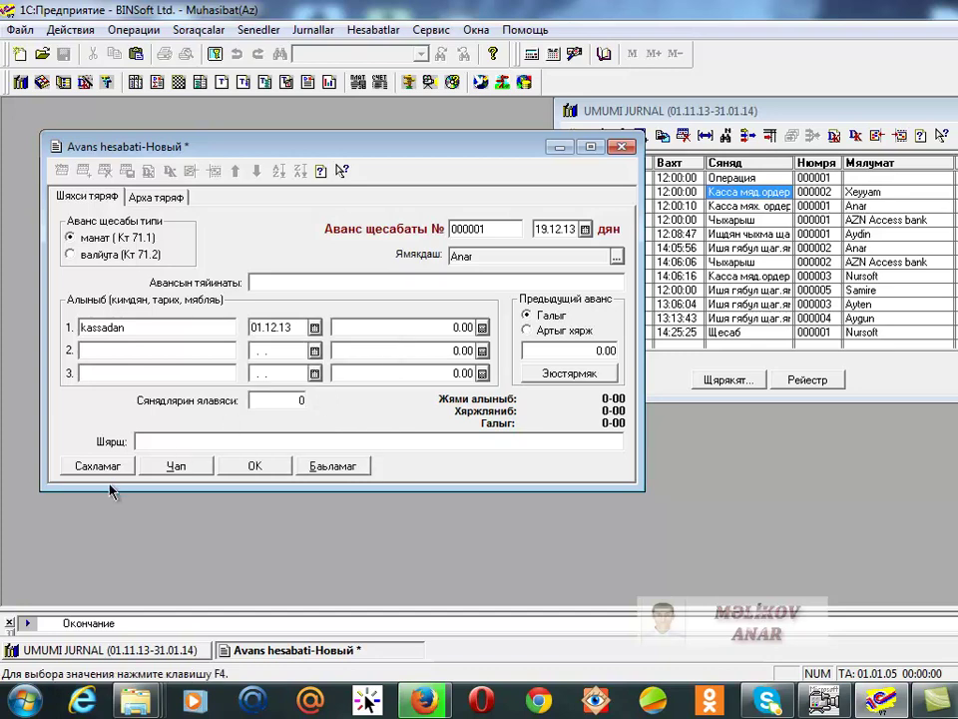
click(464, 328)
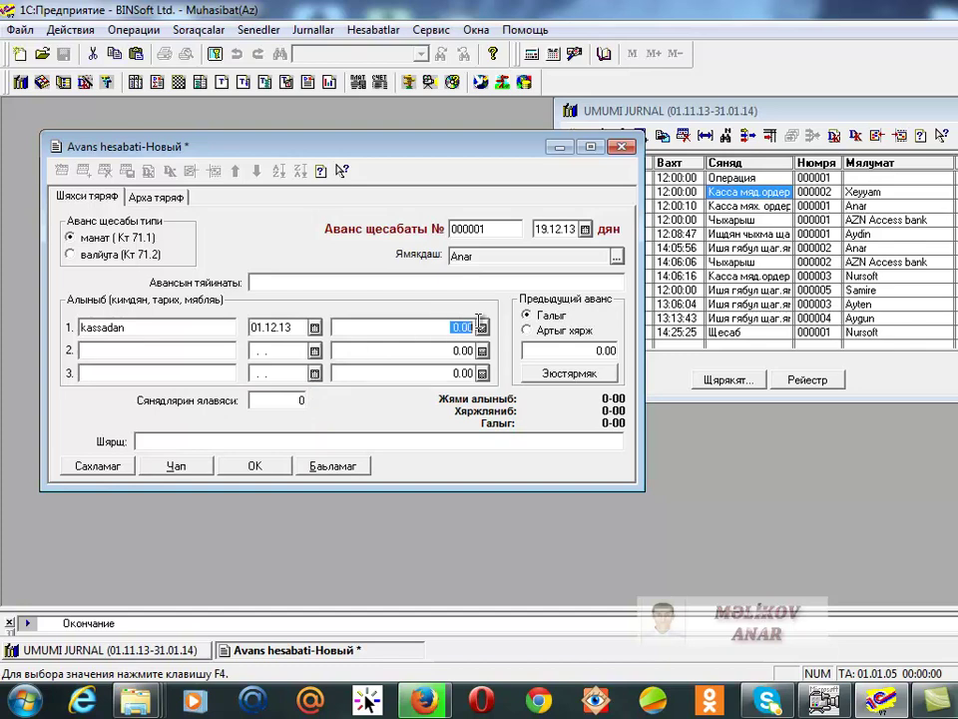
text(500)
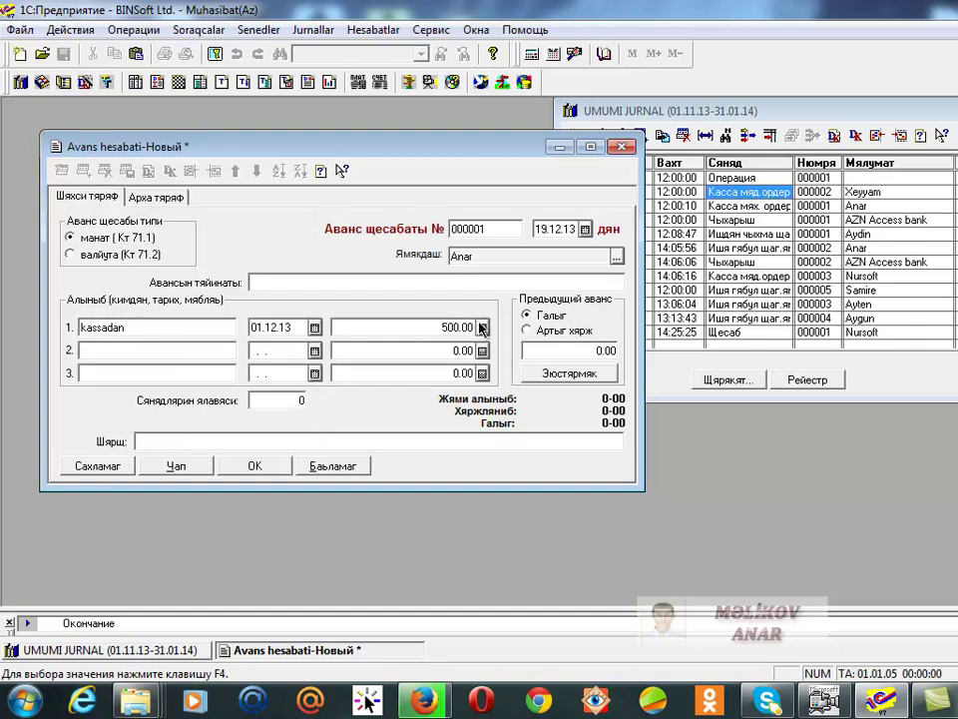
click(97, 465)
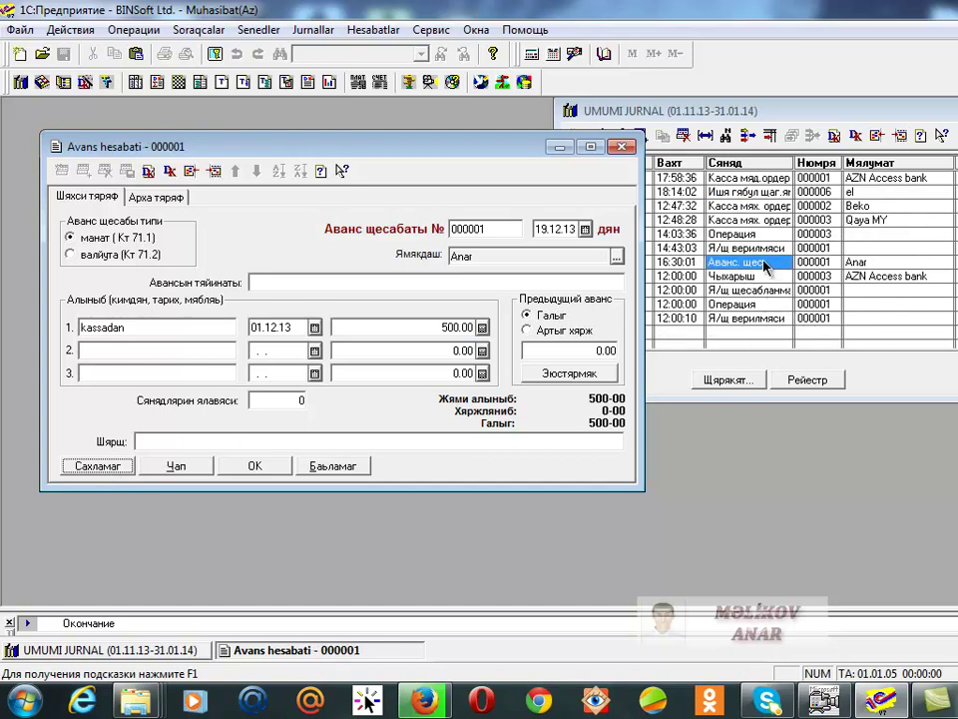
Generate the advance report's printable form, enlarge it to review the whole page, and close it
click(185, 469)
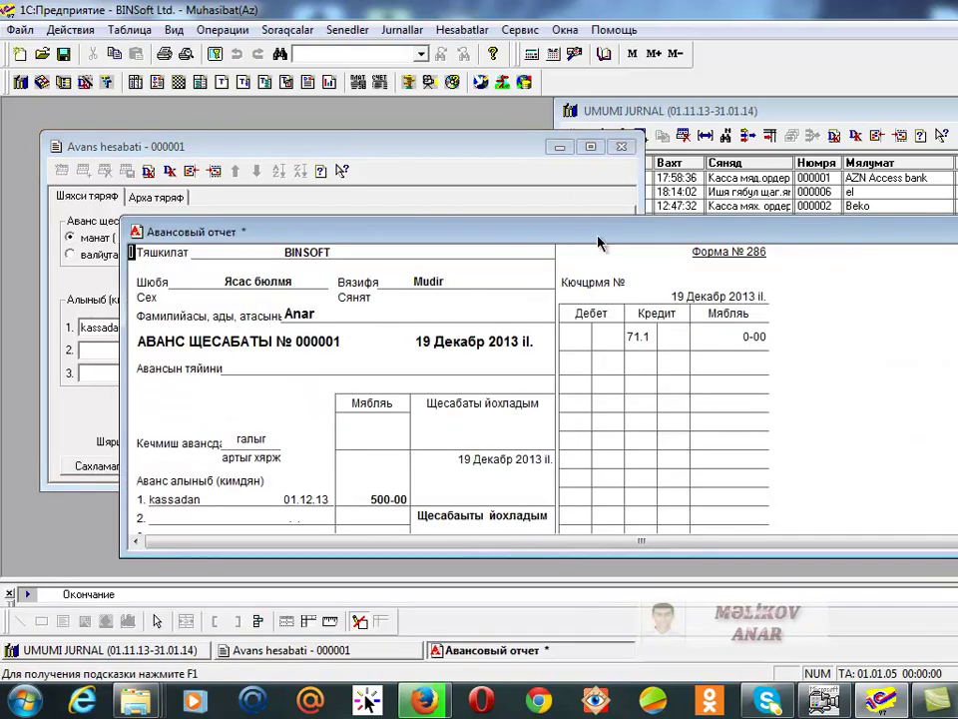
drag(595, 232, 487, 104)
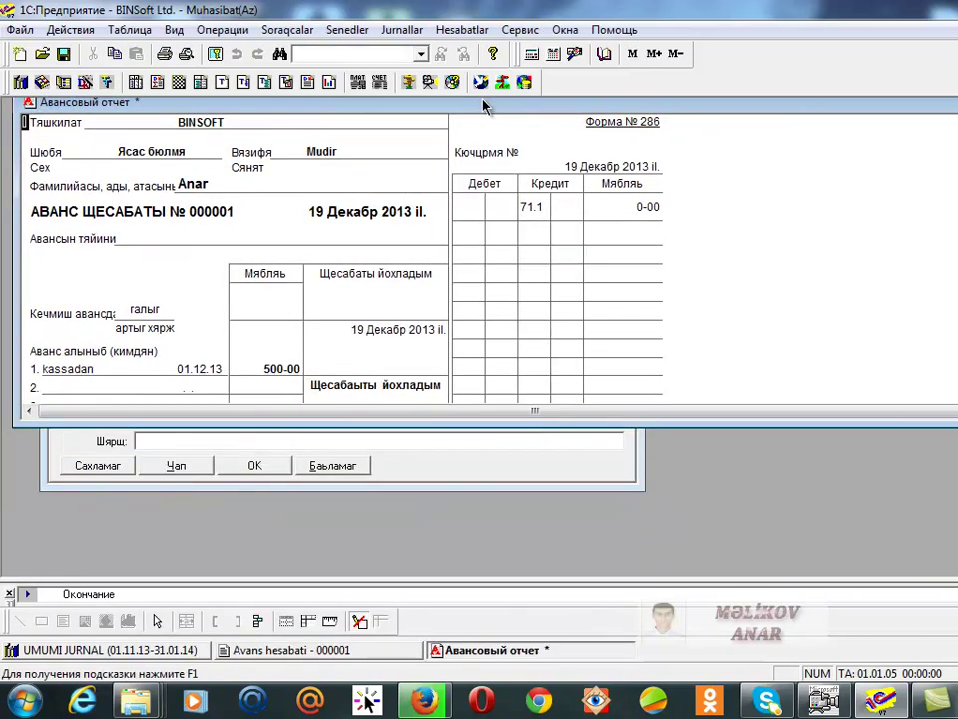
drag(445, 423, 451, 569)
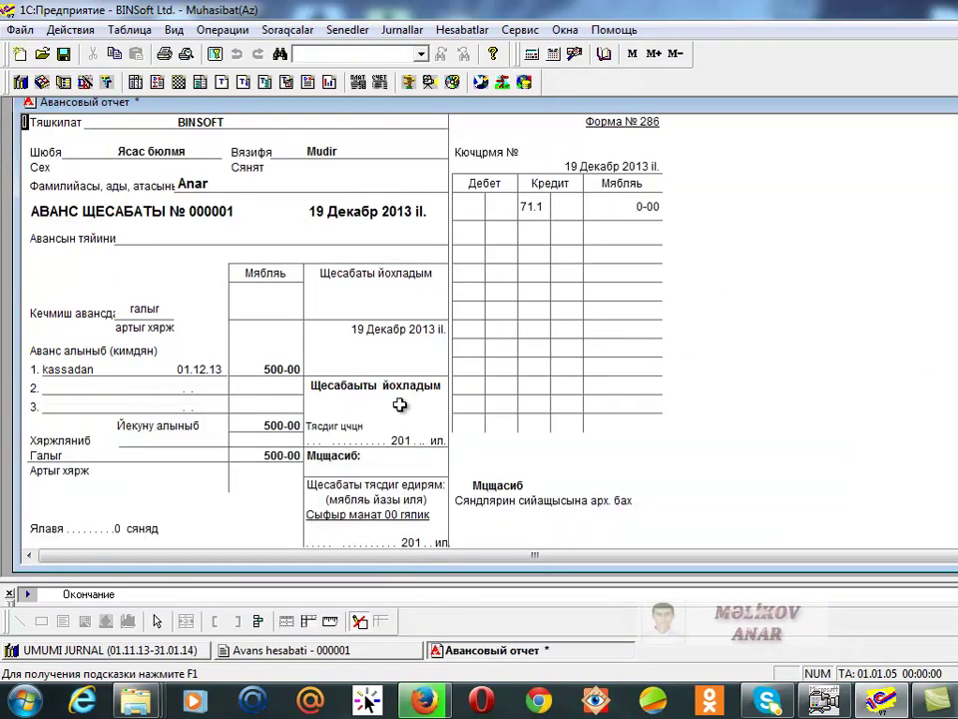
scroll(535, 320, down, 5)
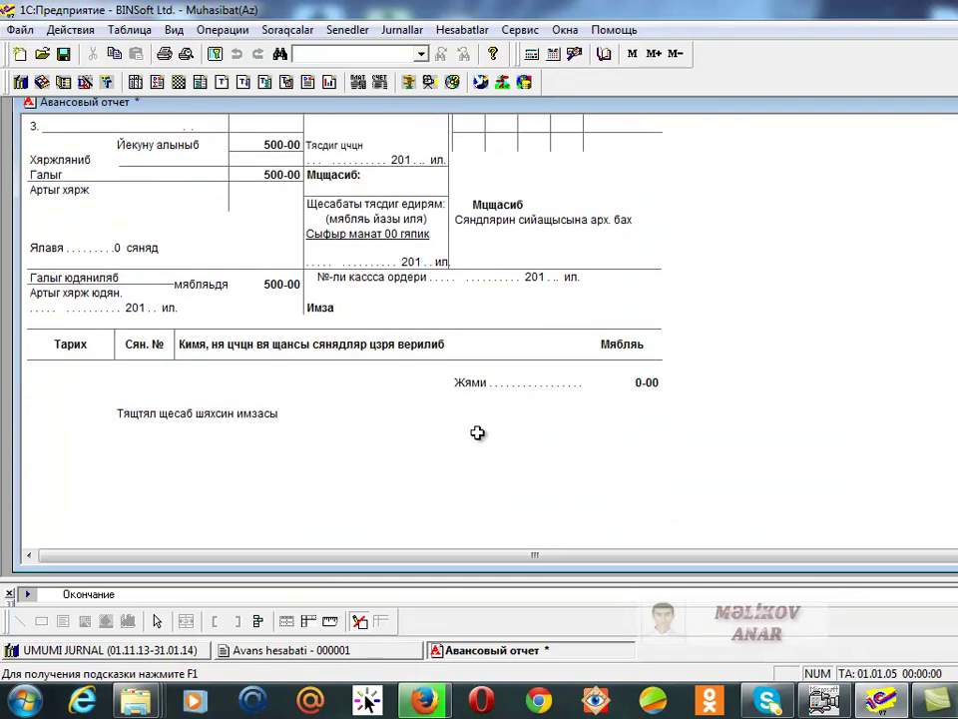
key(Escape)
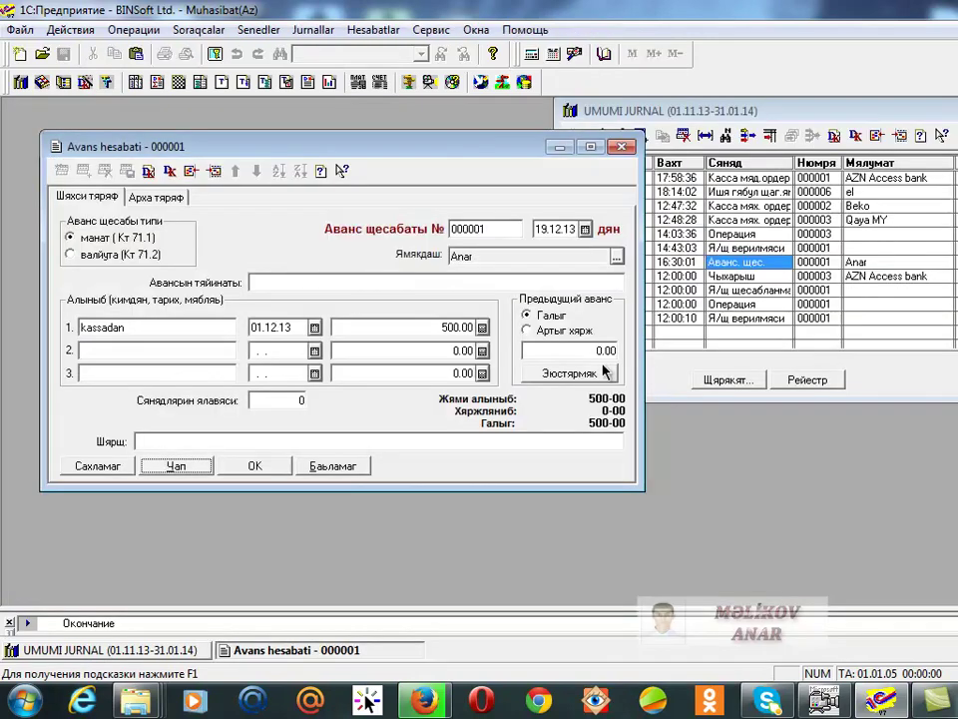
Set the advance report's document date to 31.12.13
click(150, 196)
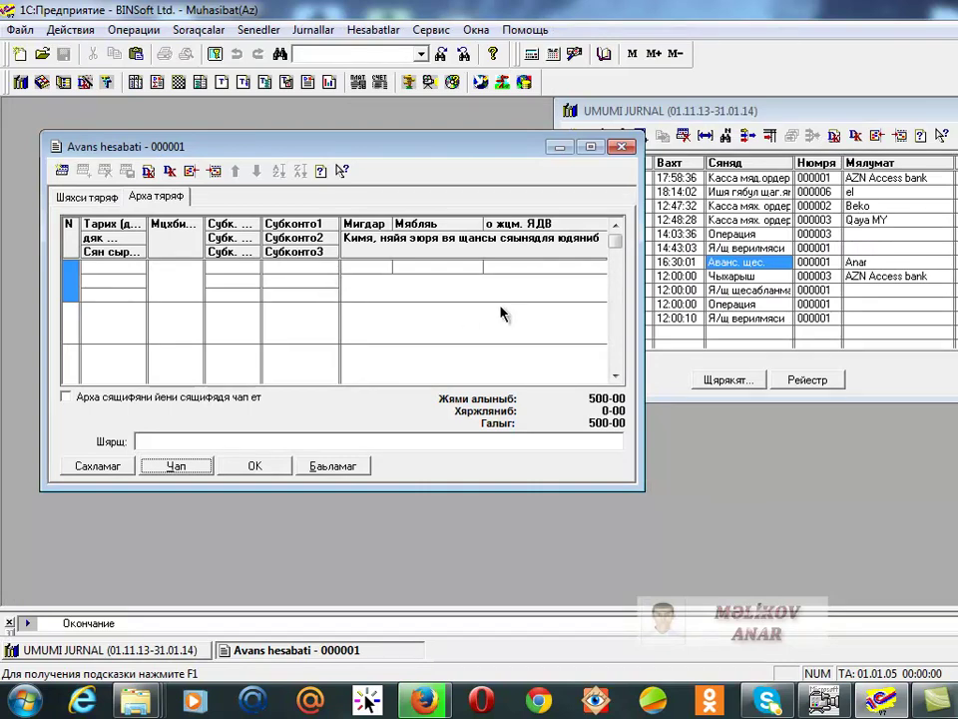
click(92, 200)
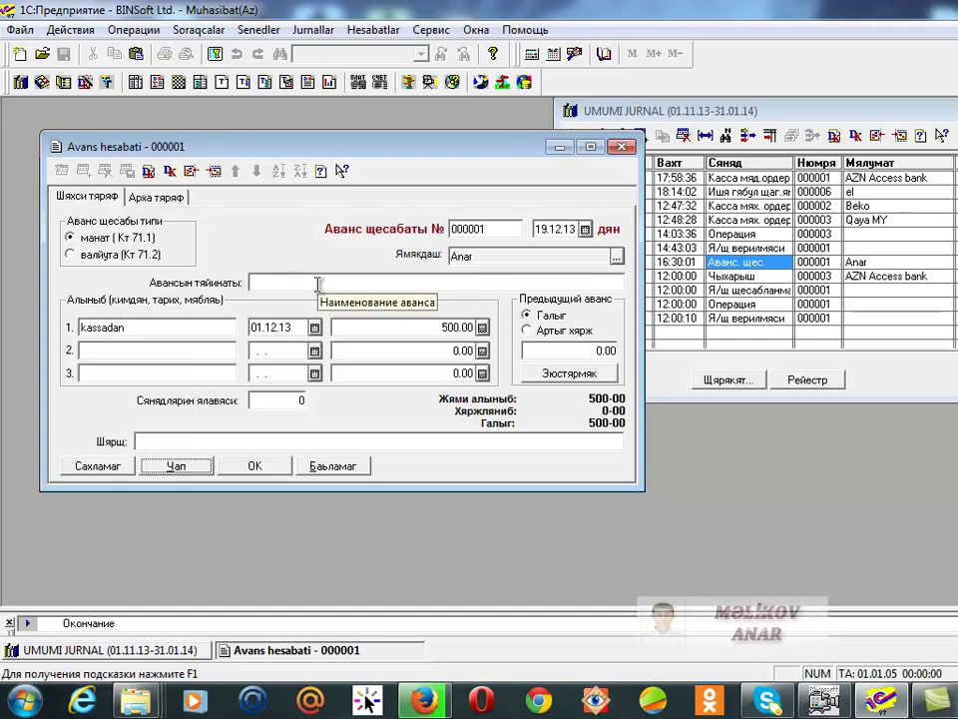
click(585, 229)
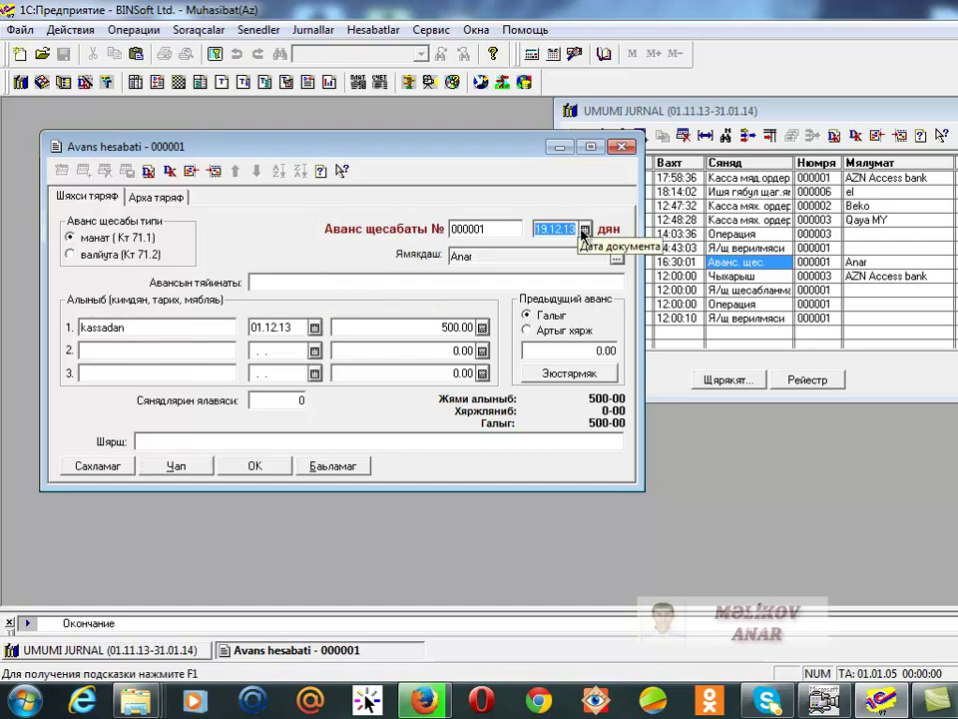
click(563, 362)
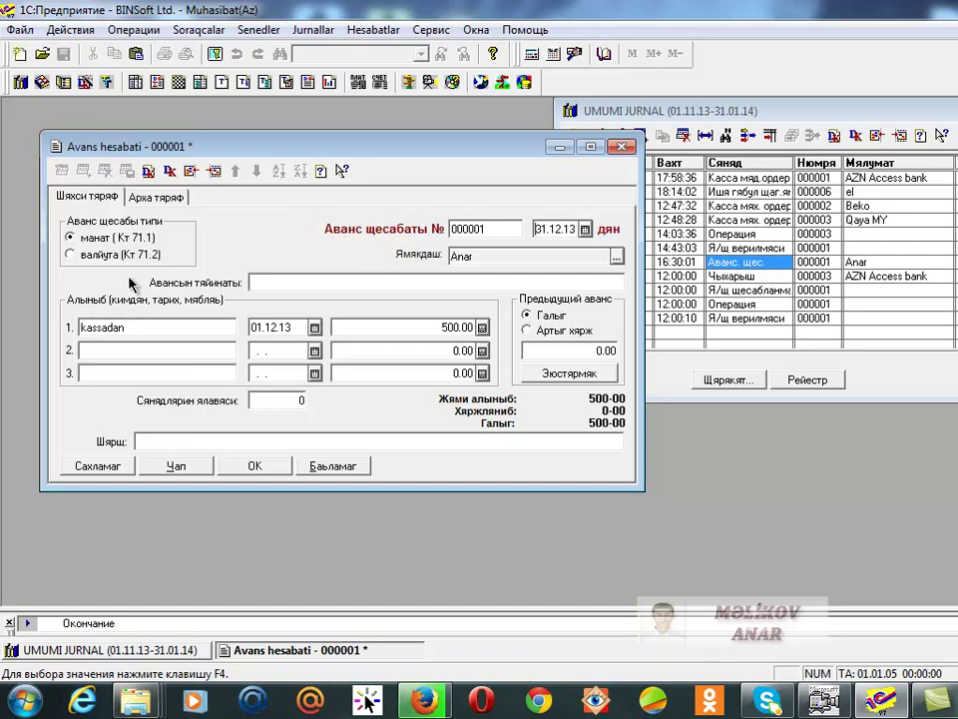
Start the first expense line on the report's reverse side, dated 05.12.13, with document sequence number 1
click(154, 197)
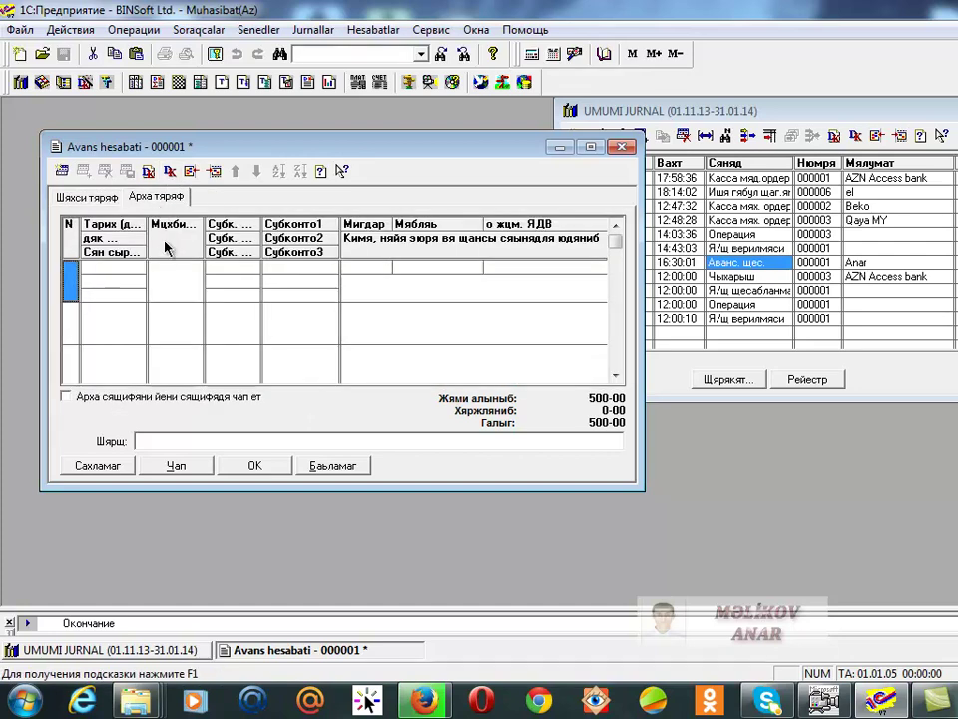
double_click(118, 272)
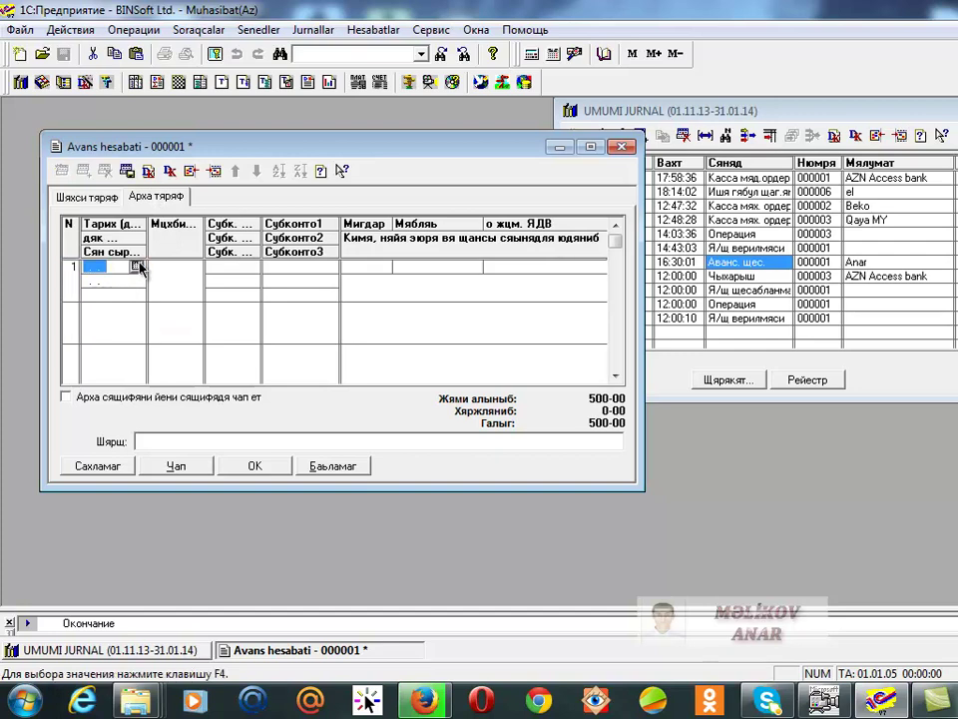
click(137, 266)
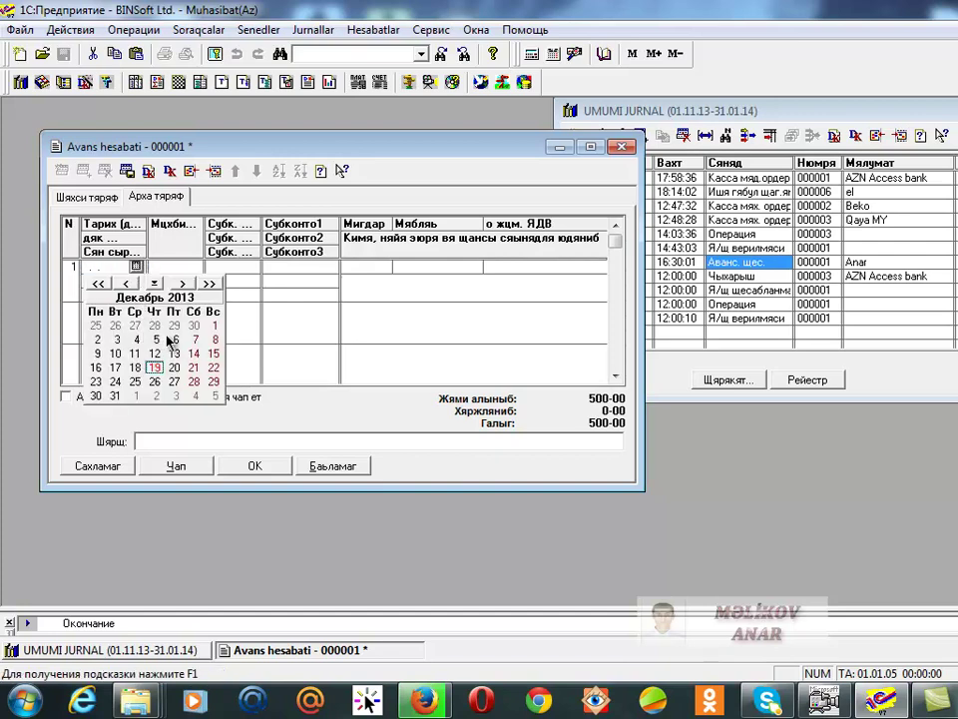
click(156, 340)
key(Return)
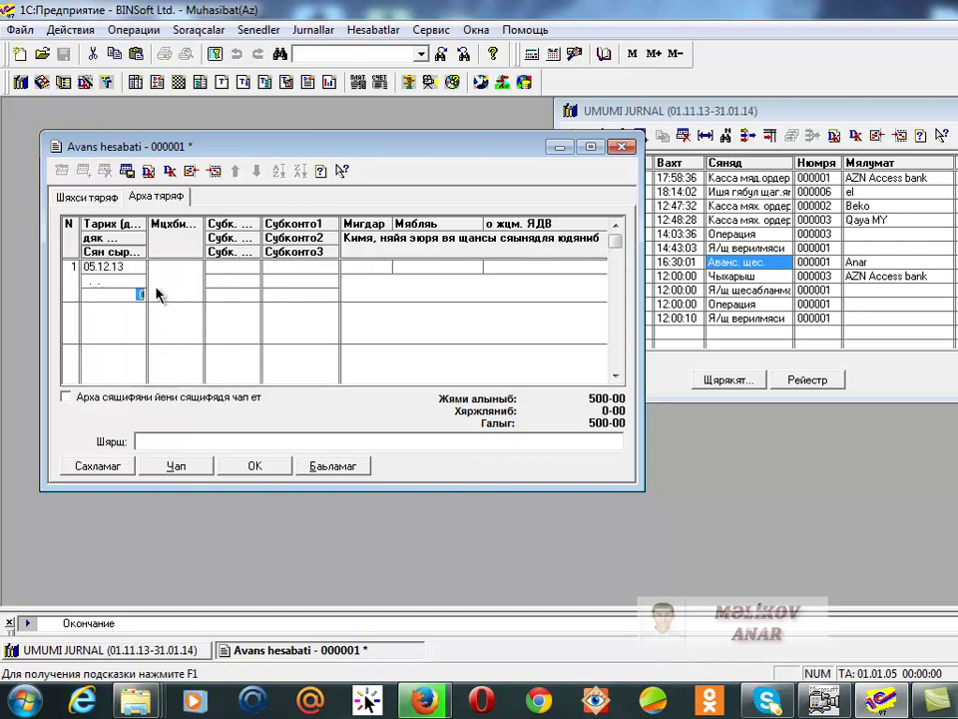
text(1)
key(Return)
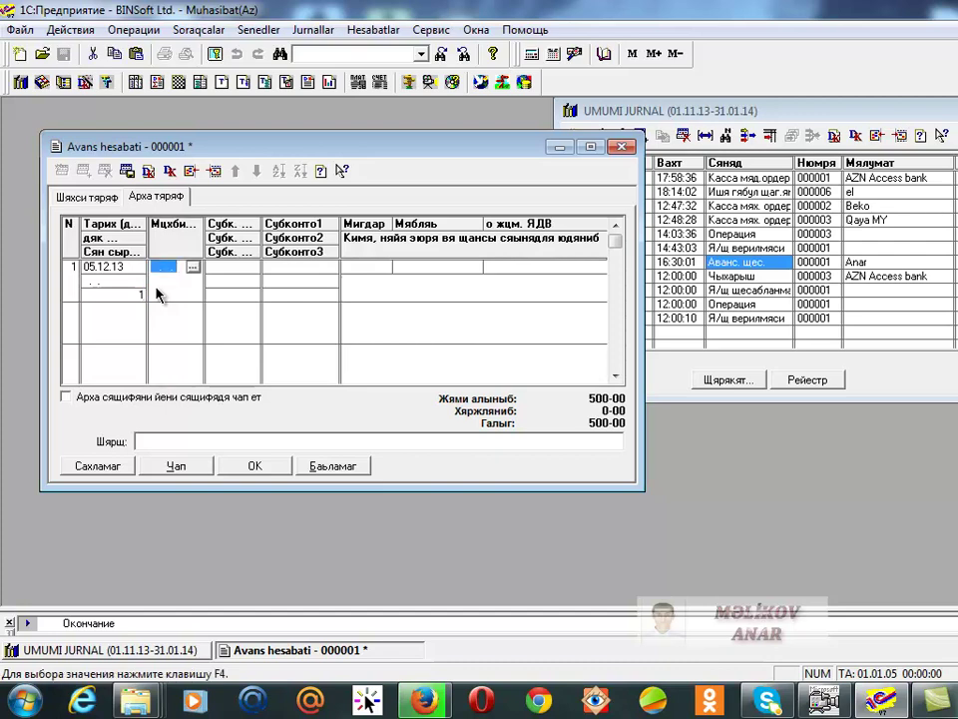
Assign account 76.1 to the first expense line, with Gigiyena merkezi from the 76 Muxtelif debitor group as contractor and the default contract
text(76.1)
key(Return)
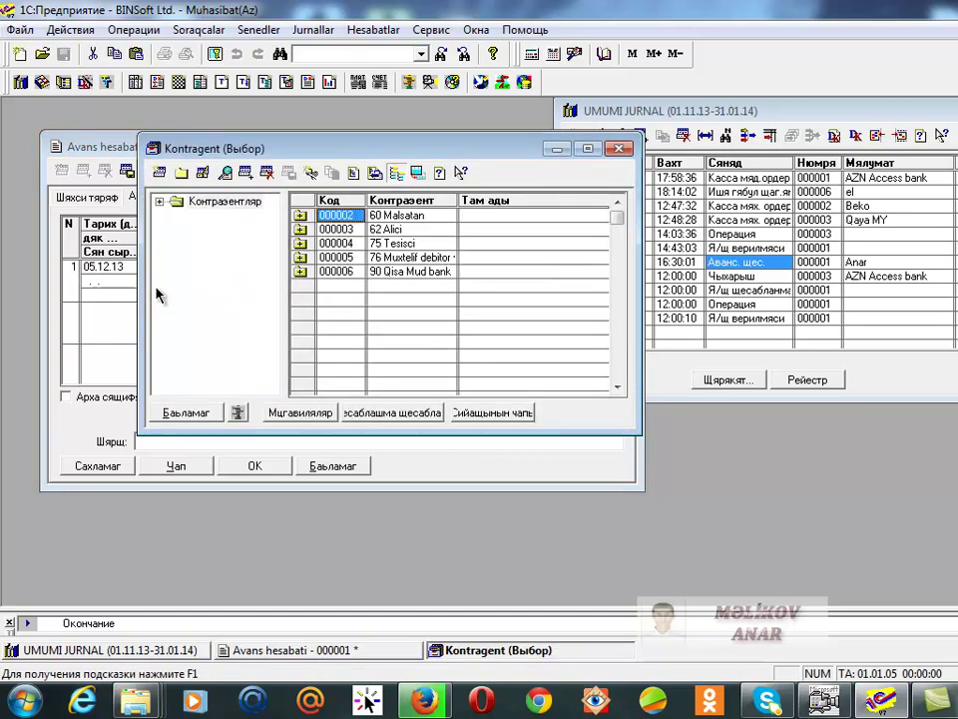
key(Down)
key(Down)
key(Down)
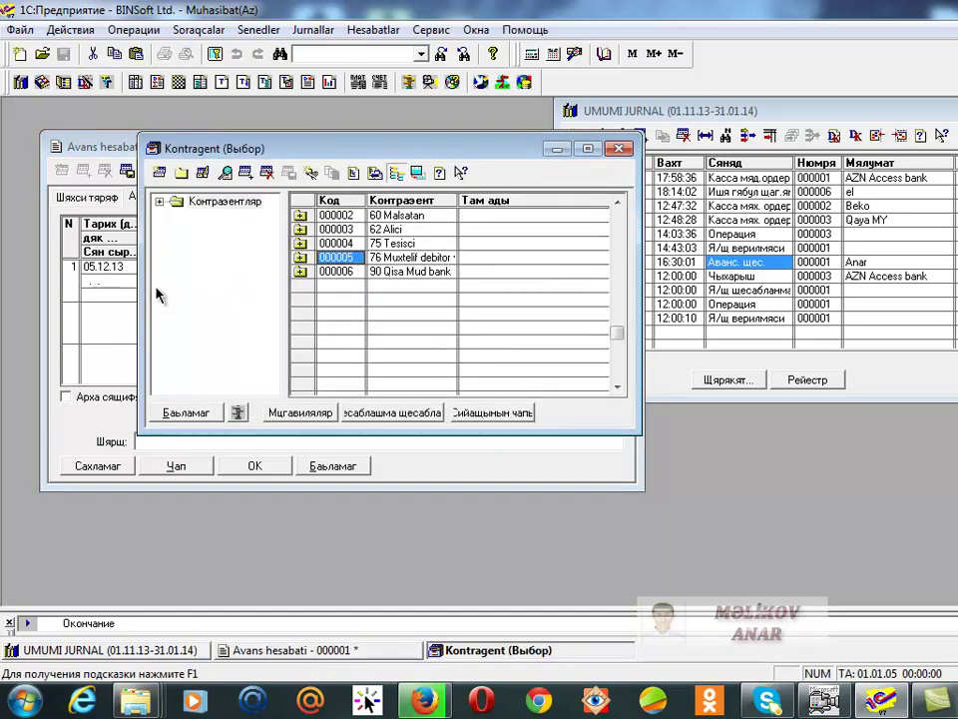
key(Return)
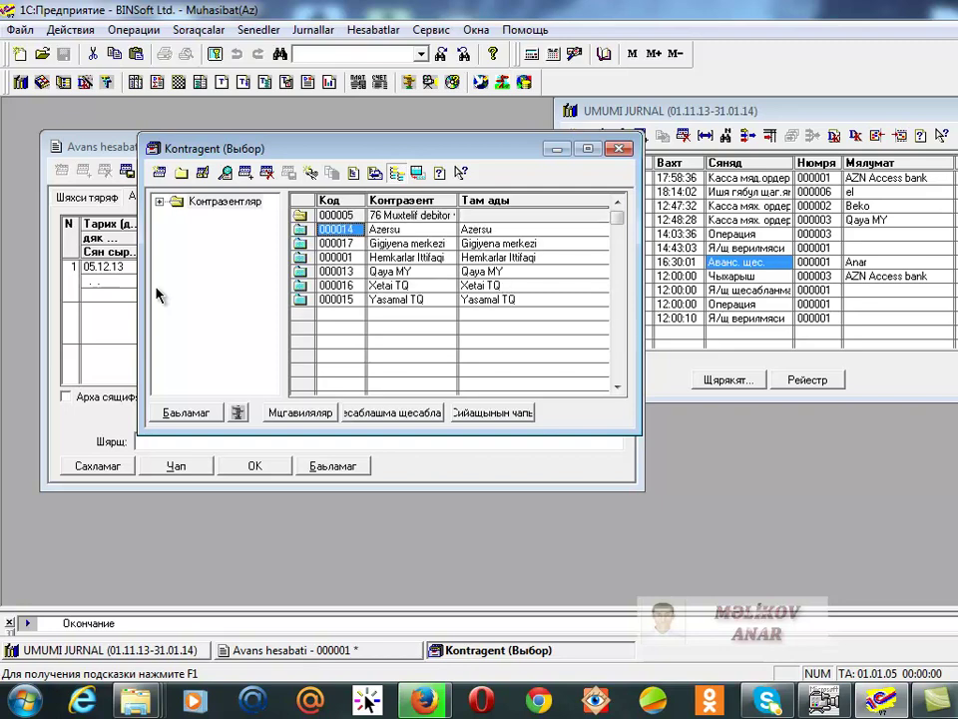
key(Down)
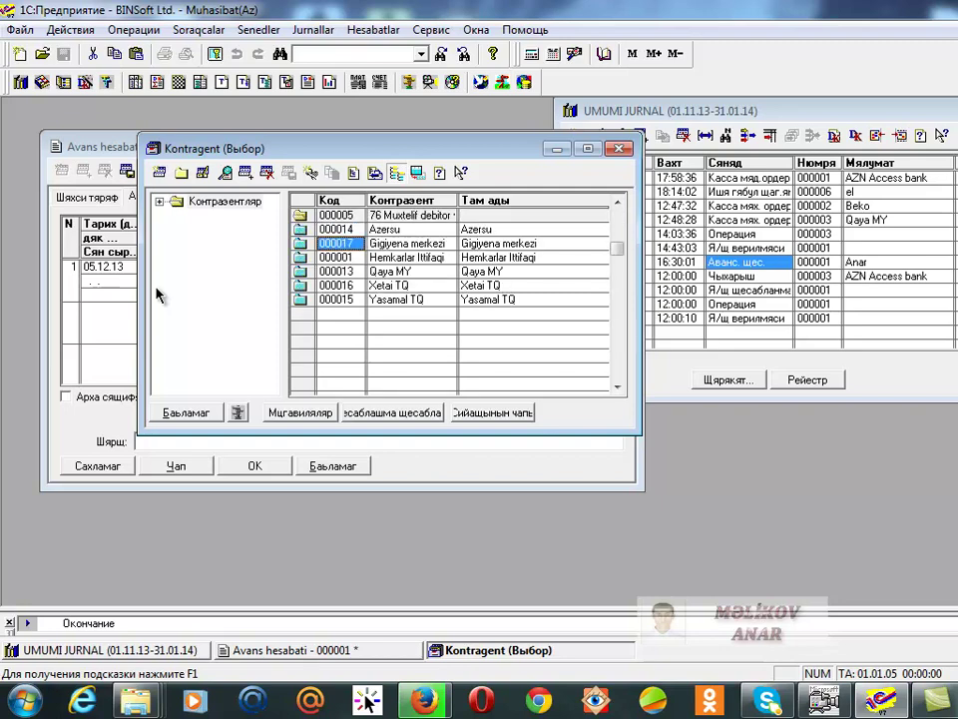
key(Return)
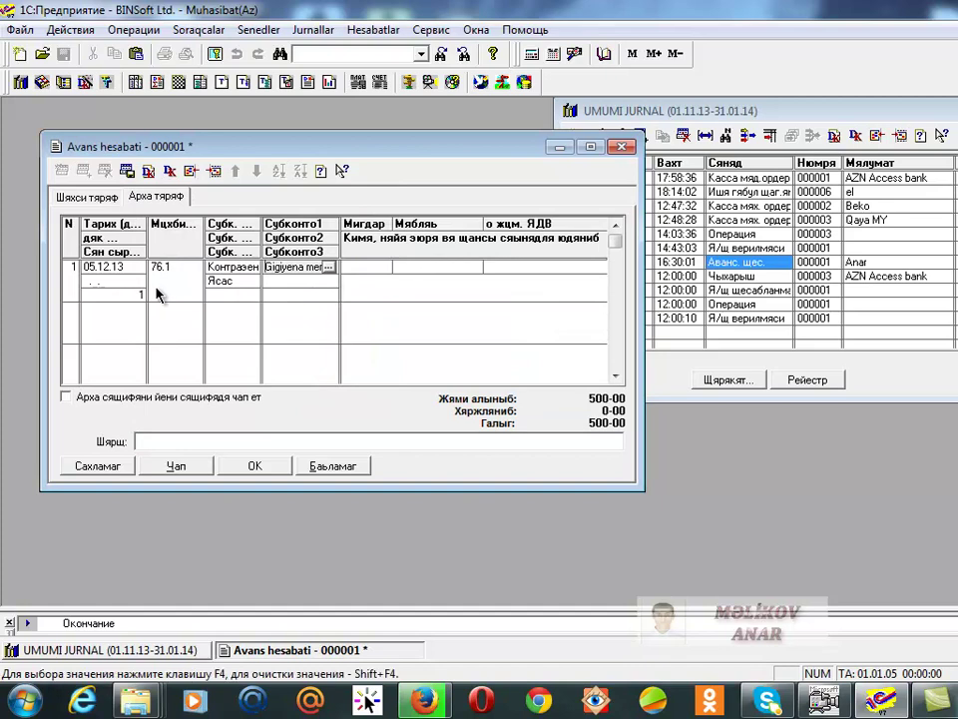
key(Return)
key(Return)
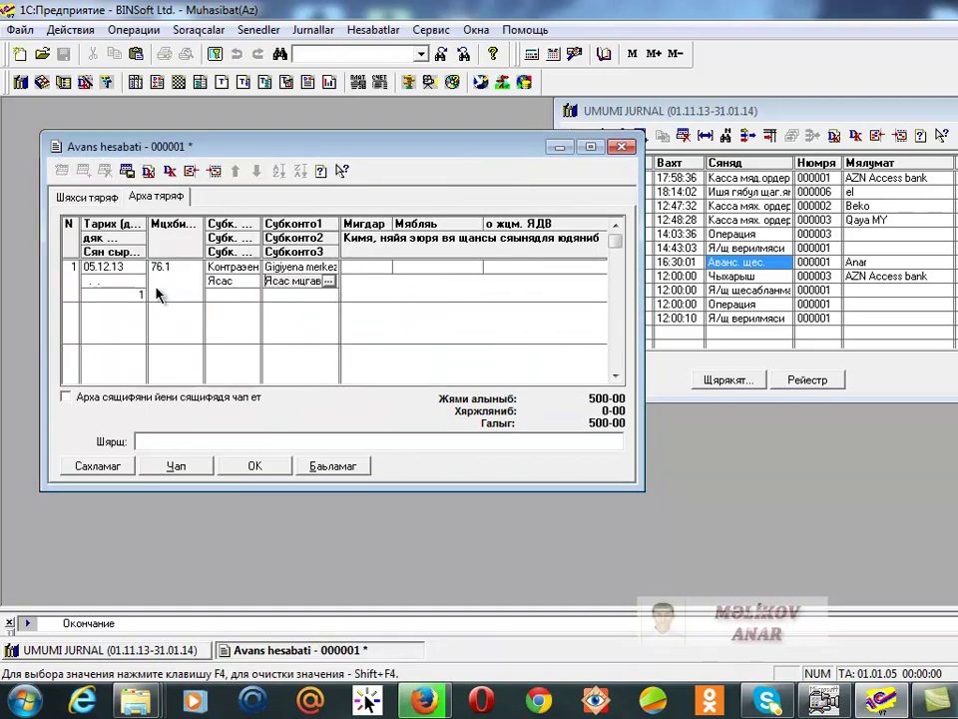
key(Return)
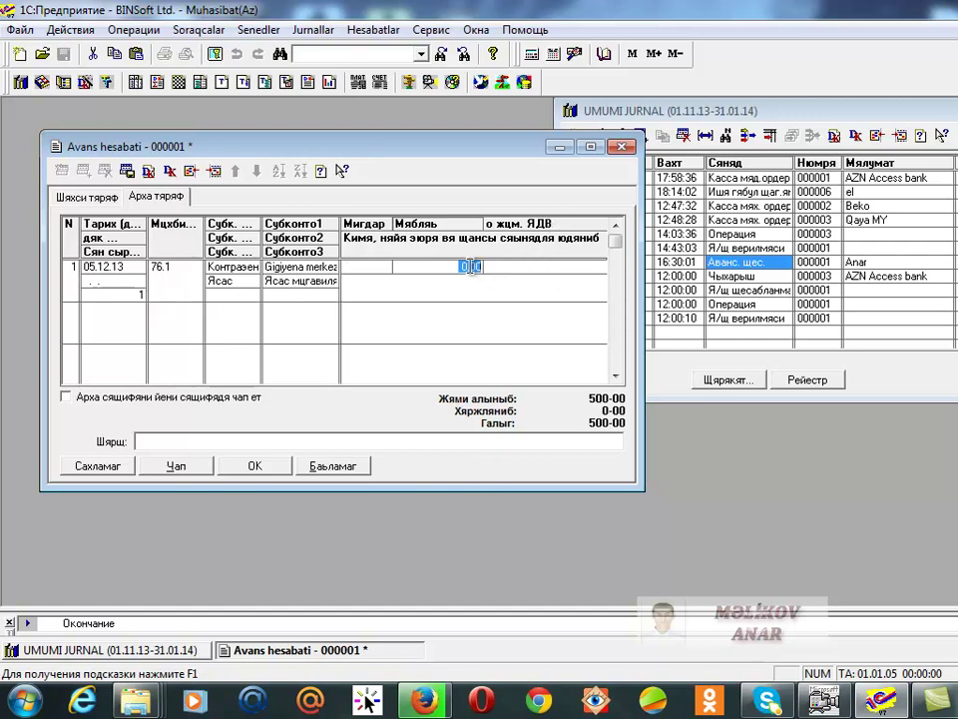
Set the first expense line's amount to 400.00 and its description to "Gigiyena merkezi cek 1541654"
text(400)
key(Return)
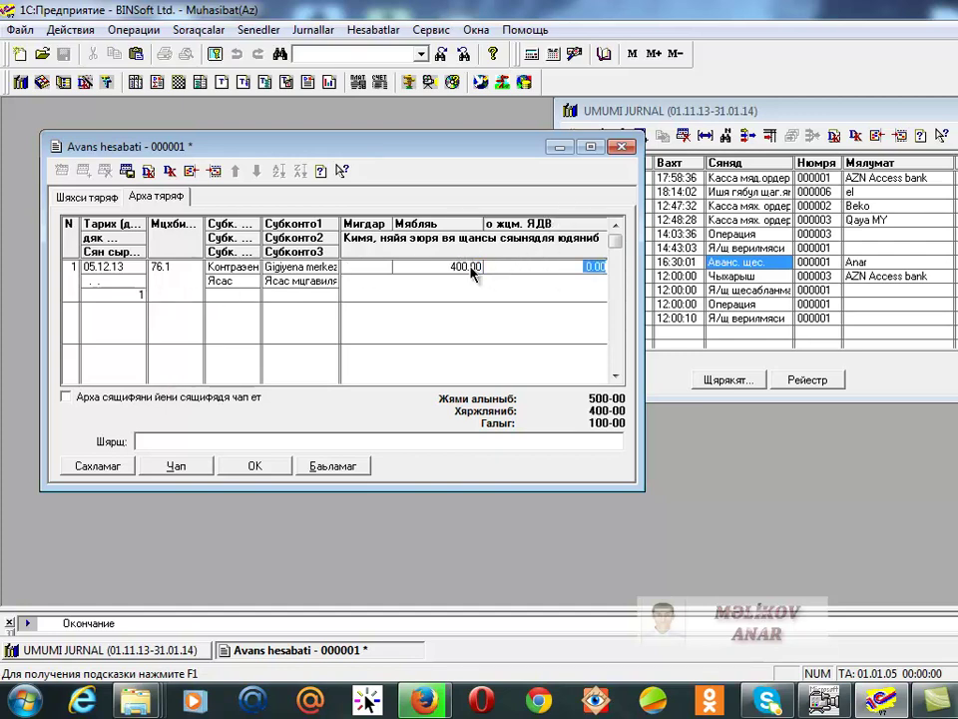
key(Escape)
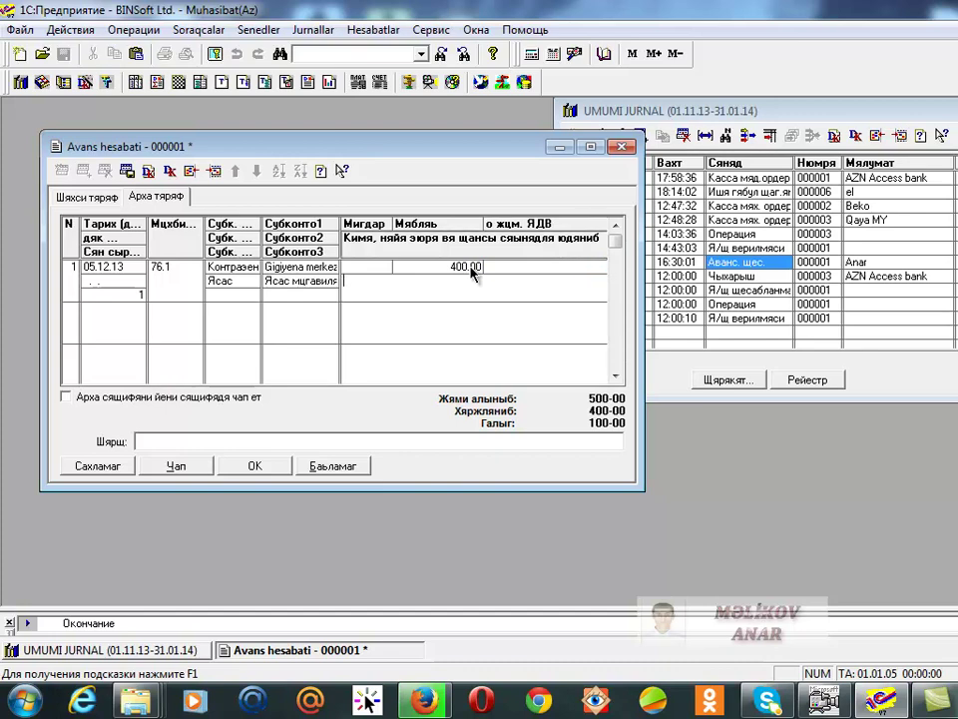
text(Gigiyena merkezi cek 154165)
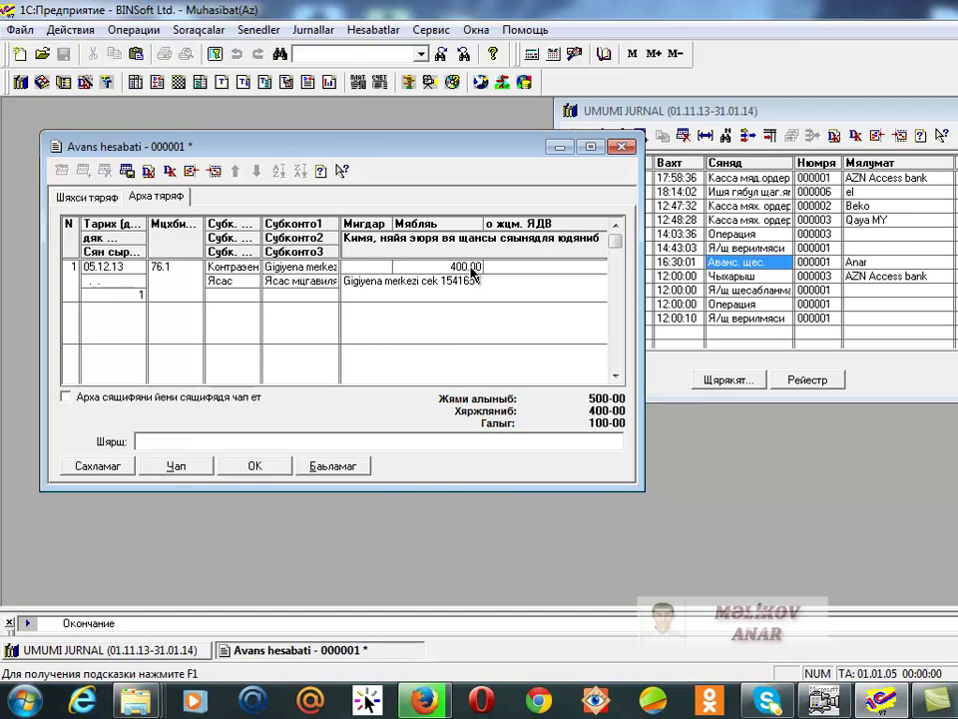
key(Return)
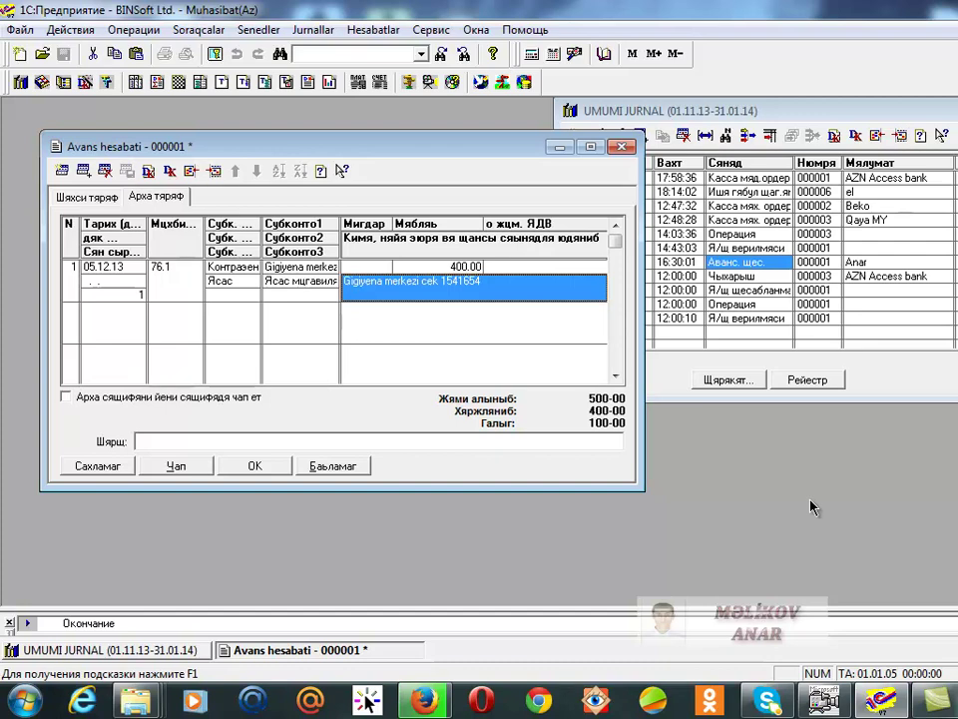
Add a second expense line dated 20.12.13, with document sequence number 2
click(59, 172)
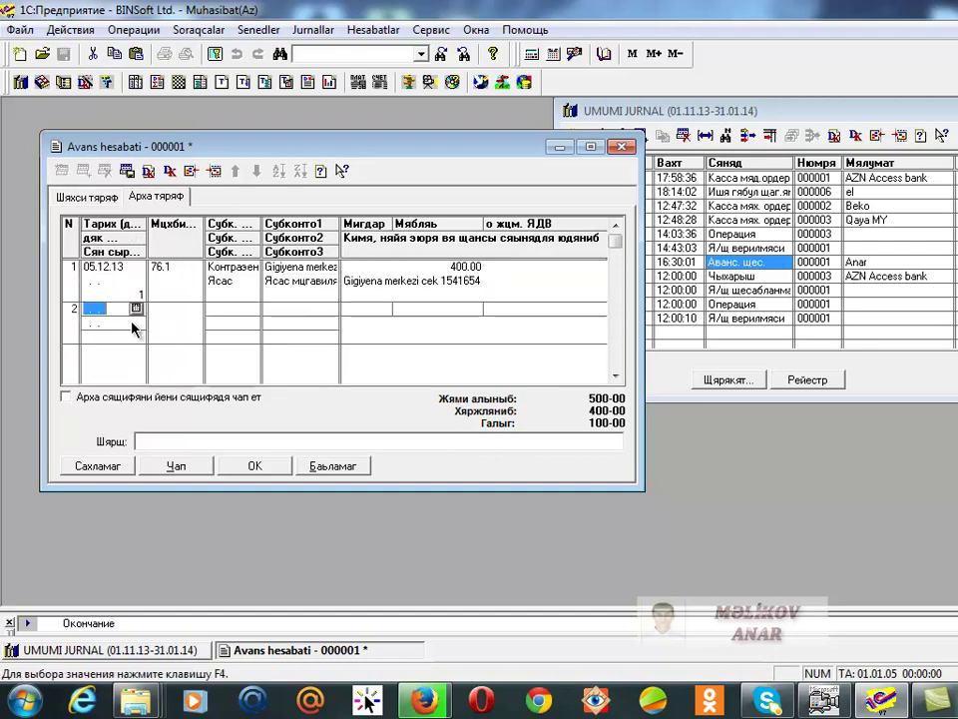
text(20)
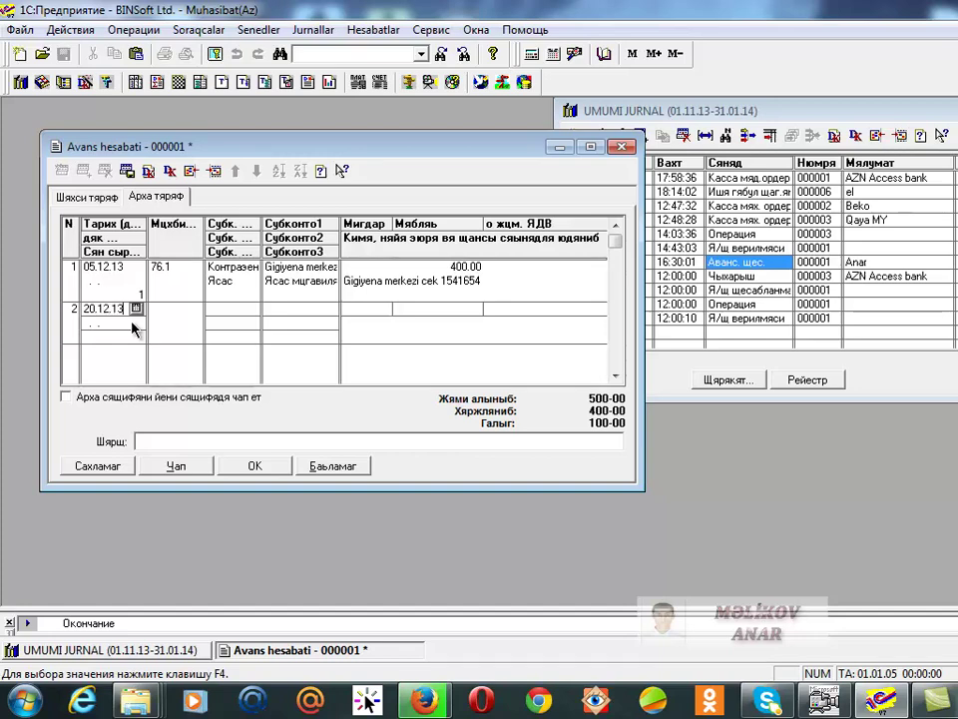
click(133, 329)
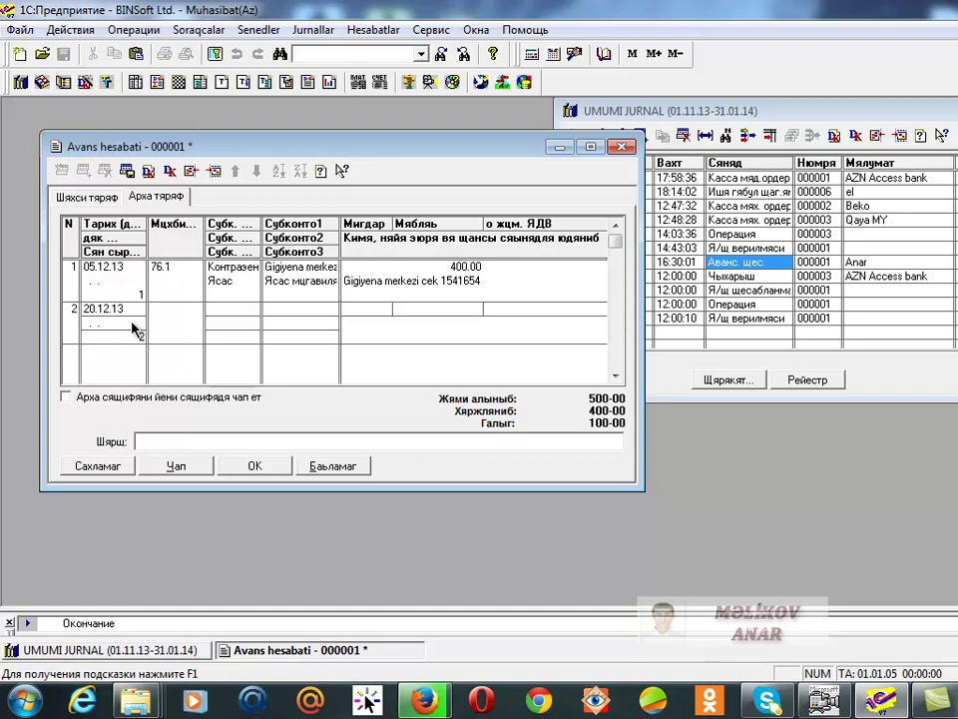
key(Return)
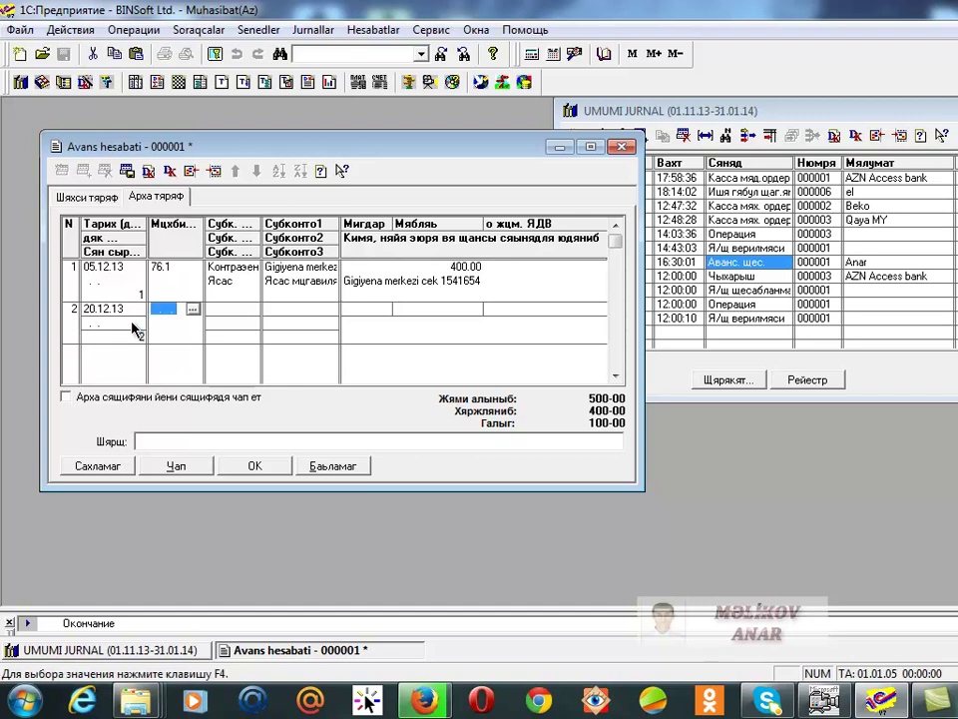
Assign account 76.1 to the second expense line, with Xetai TQ from the 76 Muxtelif debitor group as contractor and the default contract
text(76.1 .)
key(Return)
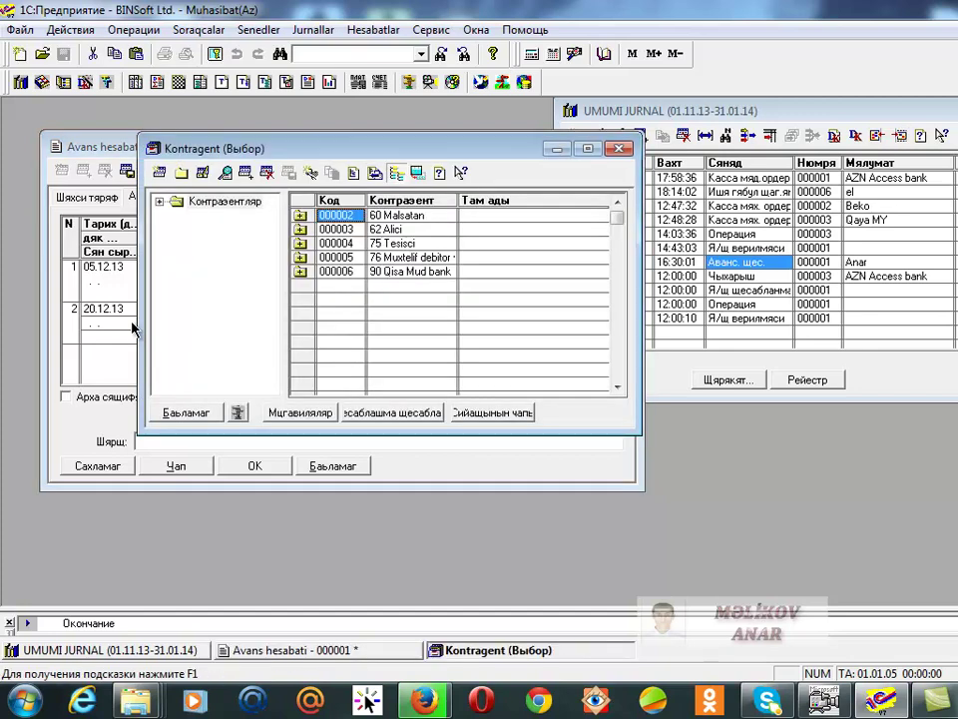
key(Down)
key(Down)
key(Down)
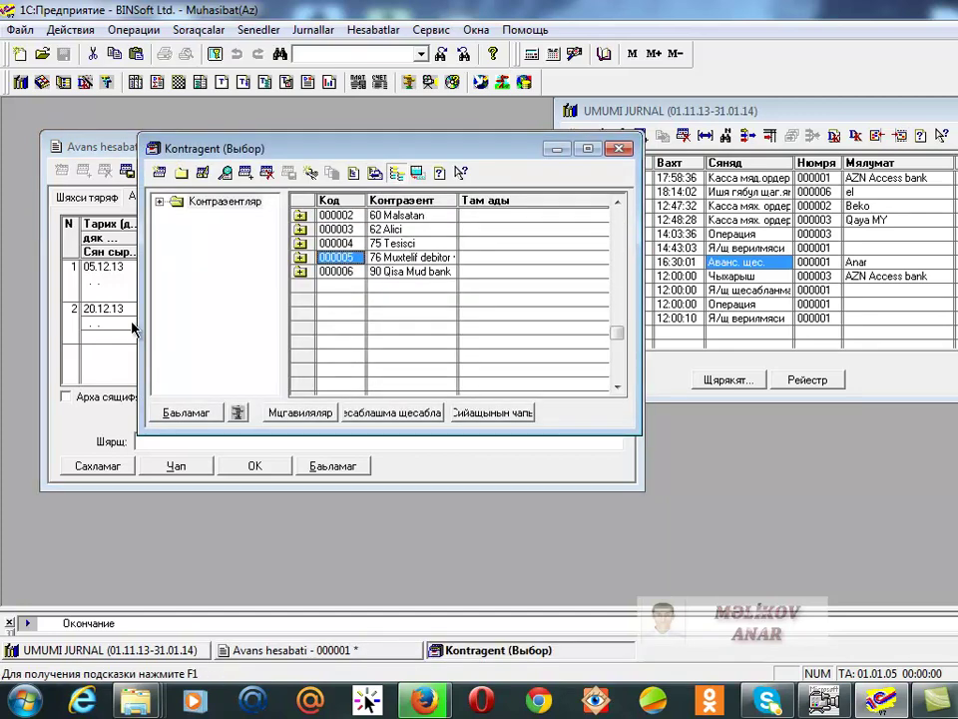
key(Return)
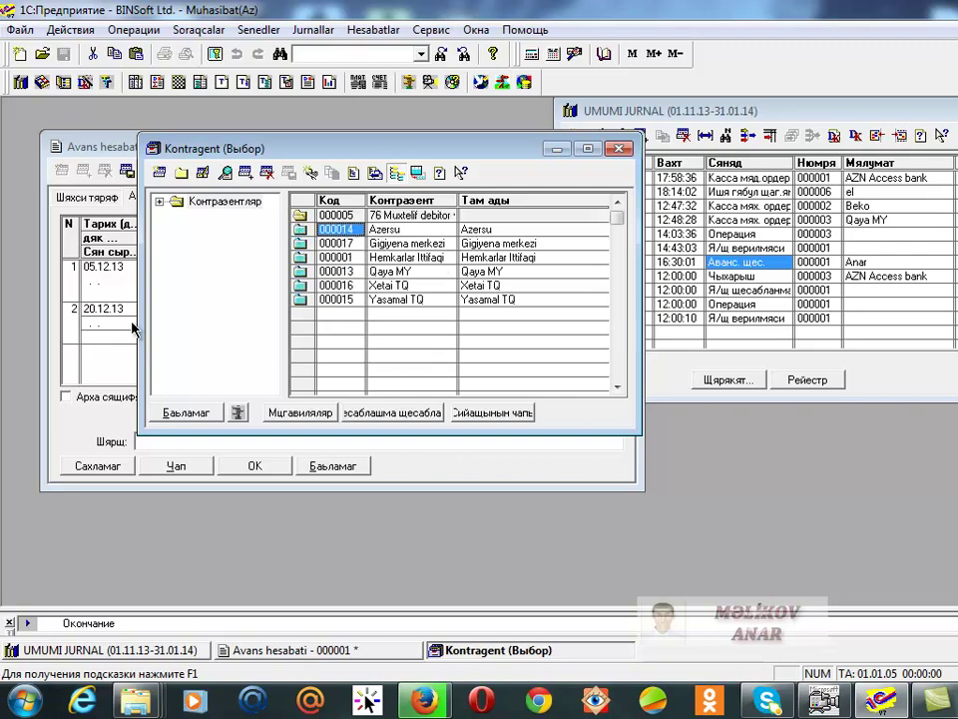
key(Down)
key(Down)
key(Down)
key(Down)
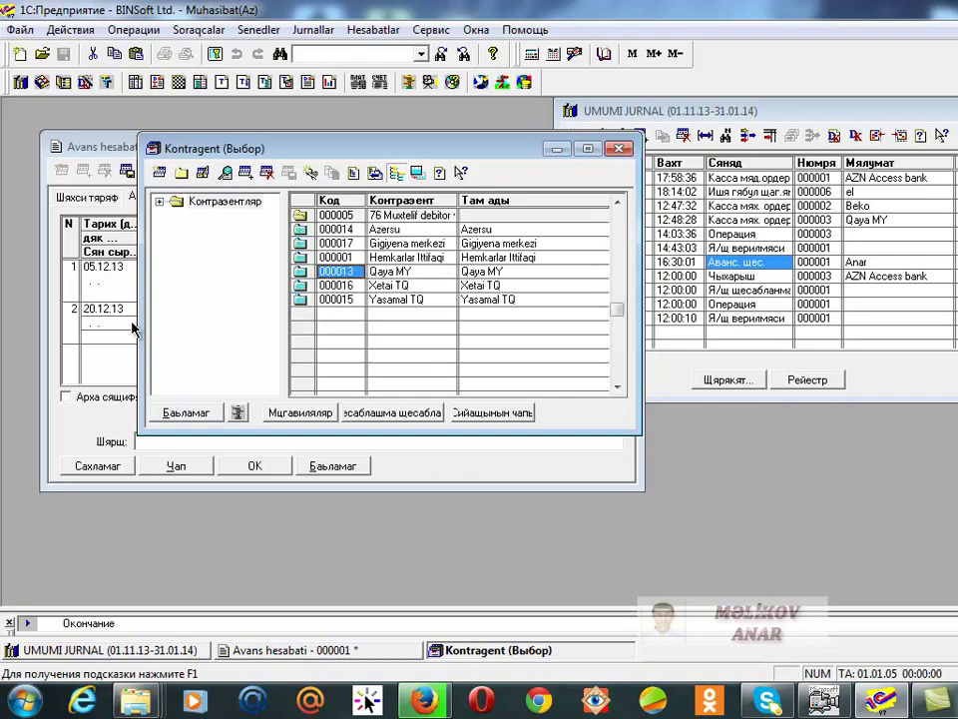
key(Return)
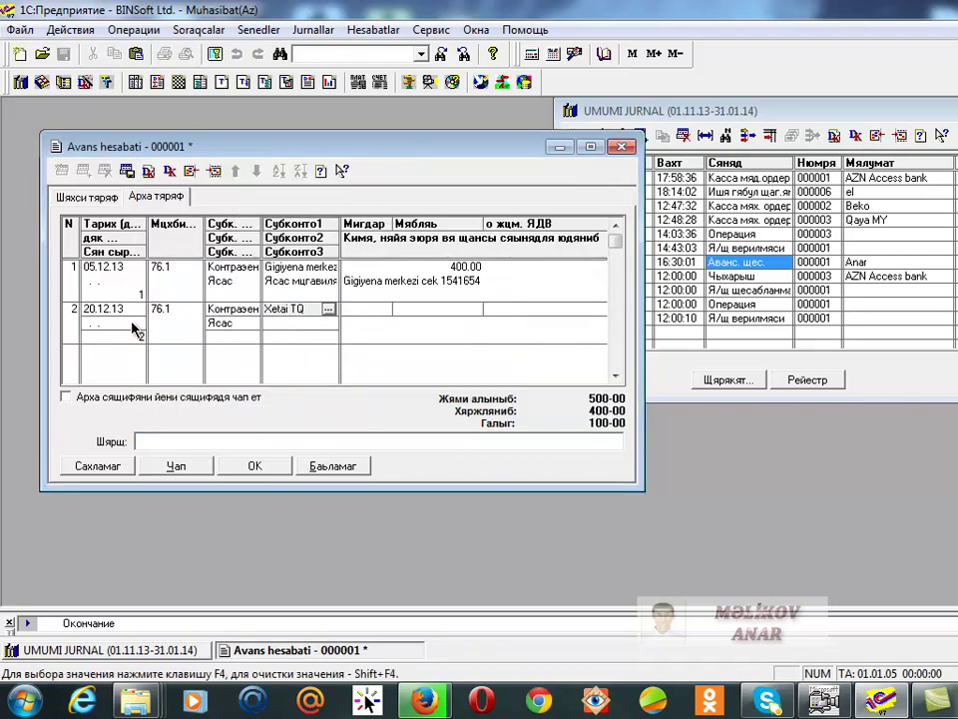
key(Return)
key(Return)
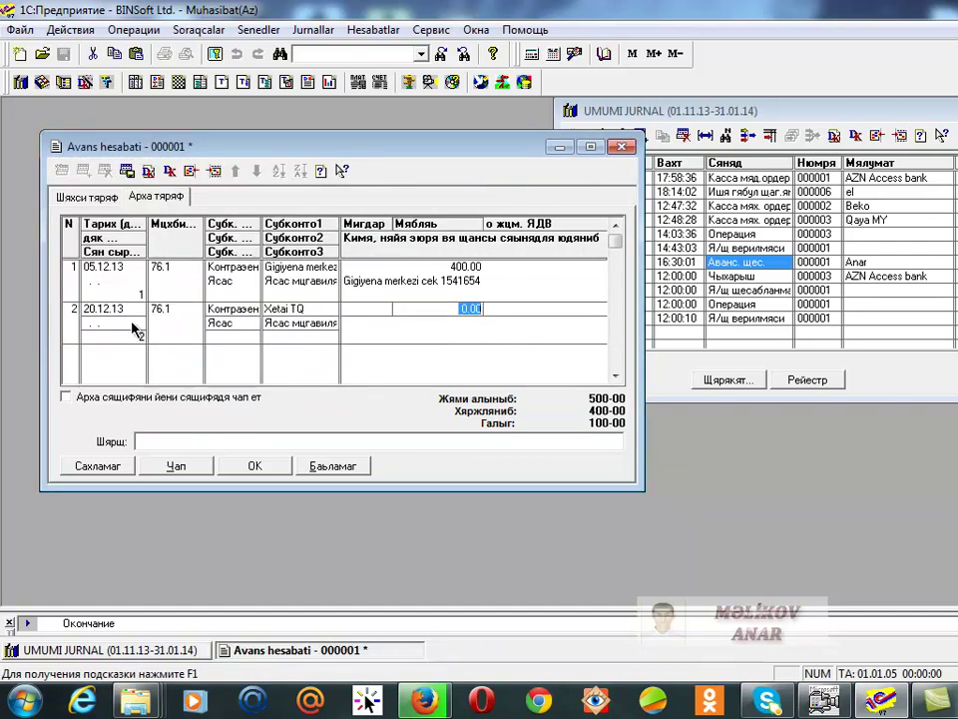
Set the second expense line's amount to 14.00 and its description to "Xetai TQ"
text(14)
key(Return)
key(Return)
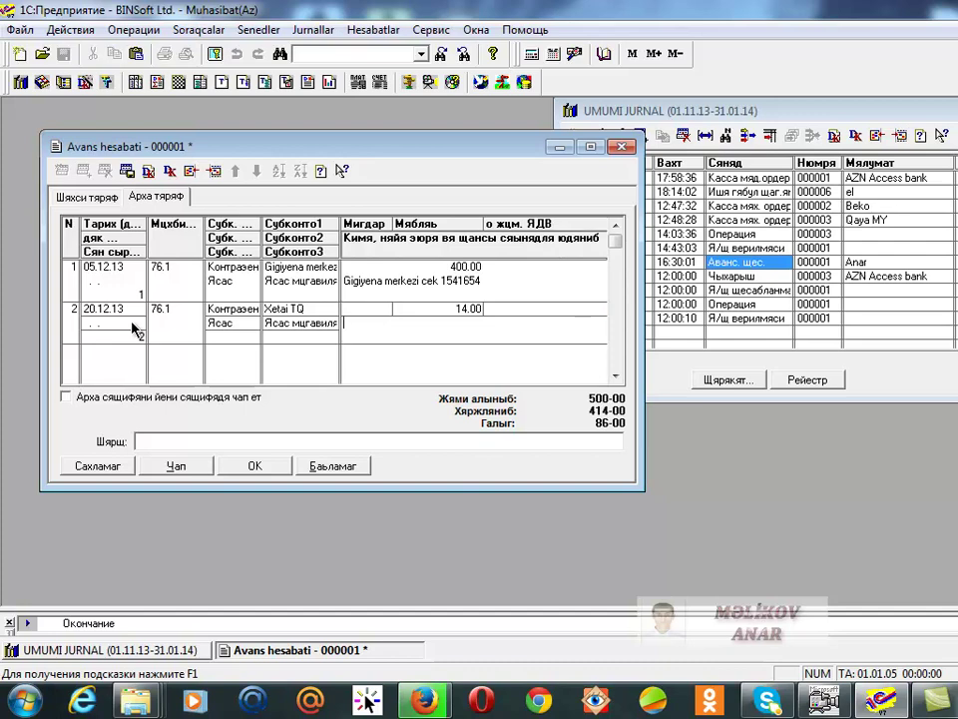
text(Xetai t)
key(BackSpace)
text(TQ)
Enter "Tehtel sexs olaraq" as the advance's purpose on the front side, and look up the previous advance as Артыг хярж
click(102, 198)
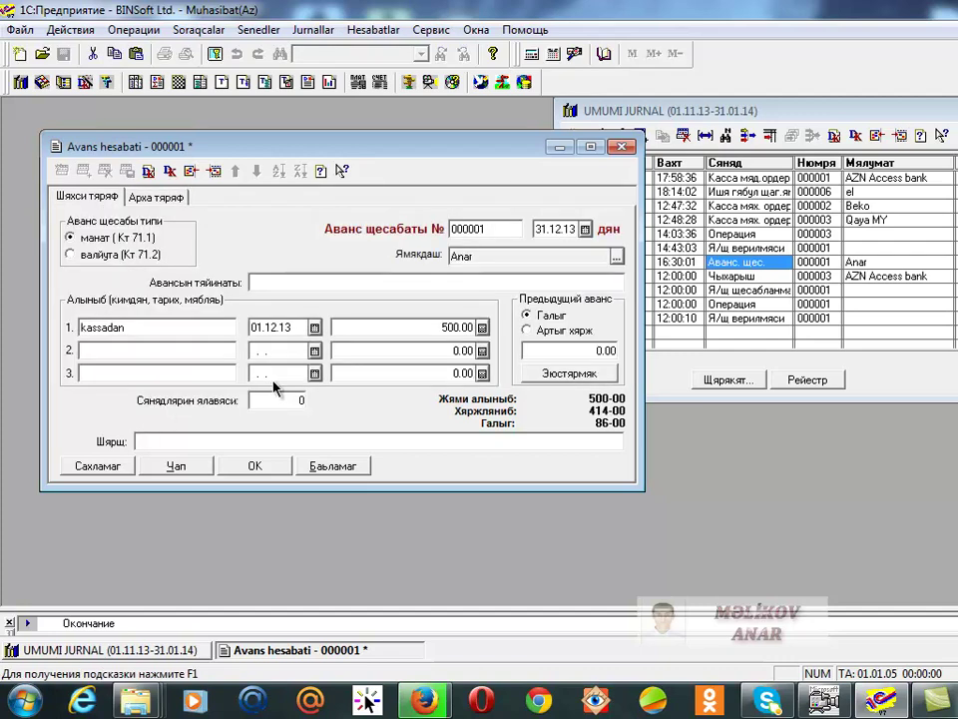
click(277, 281)
text(Teh)
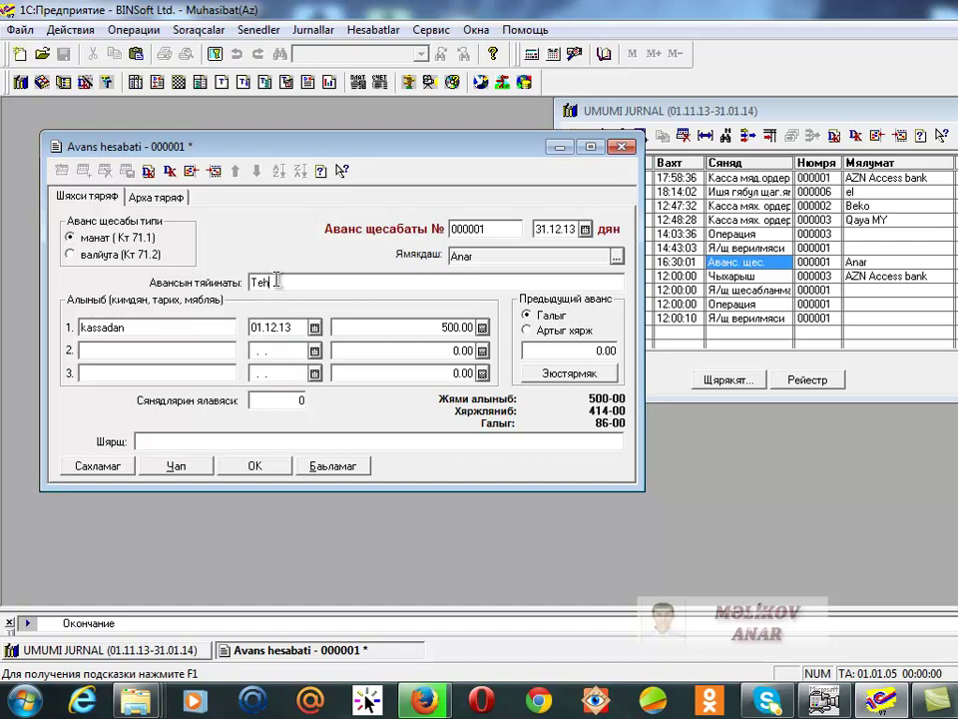
text(tel sexs olaq)
key(BackSpace)
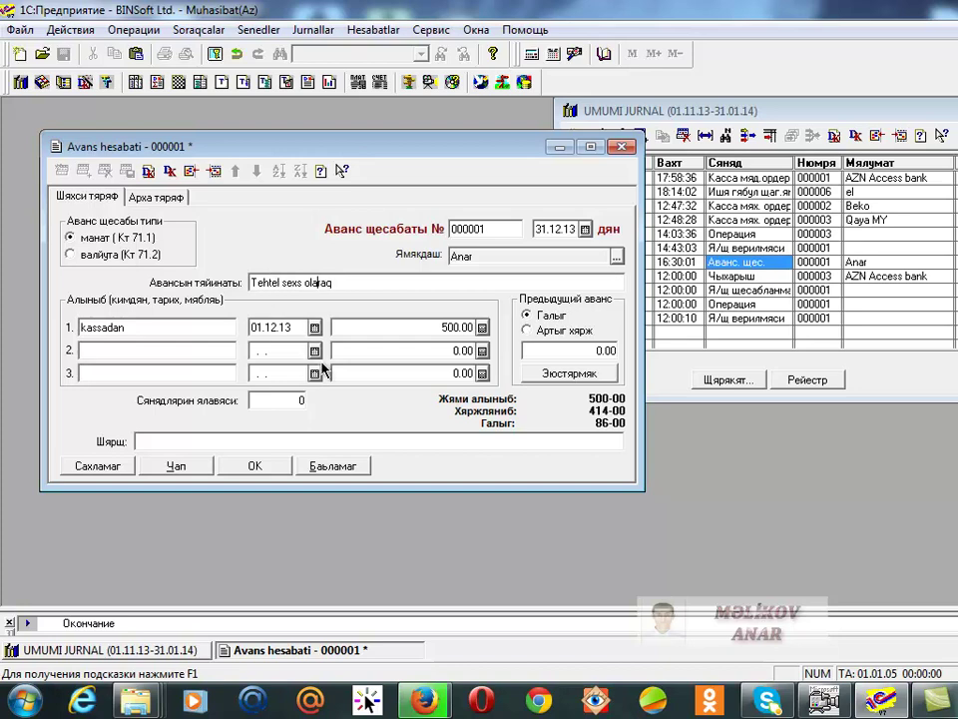
click(534, 330)
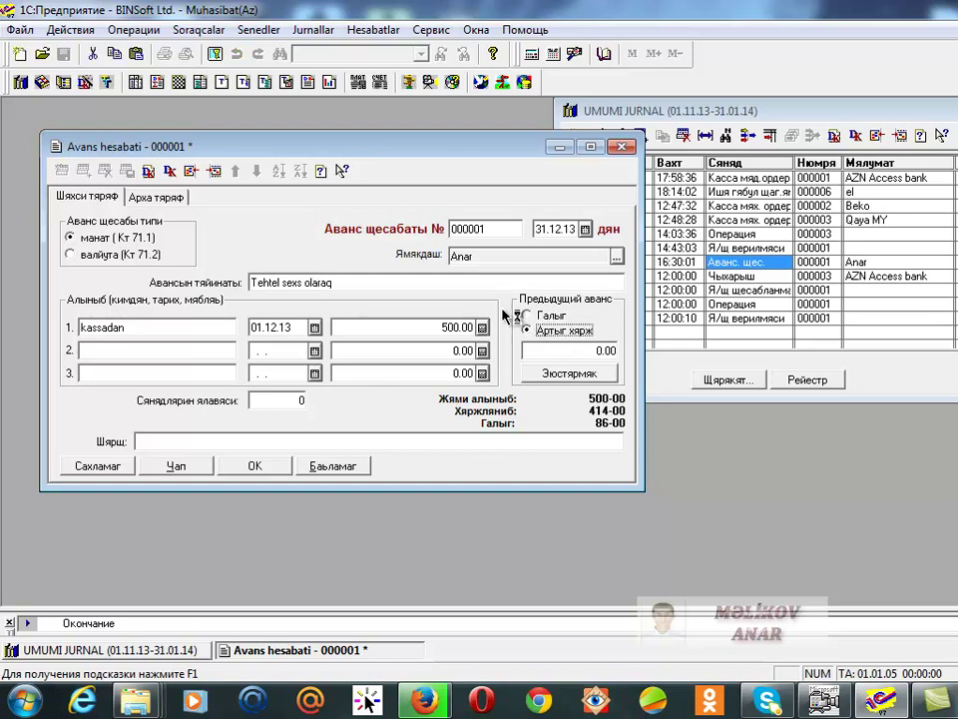
click(561, 377)
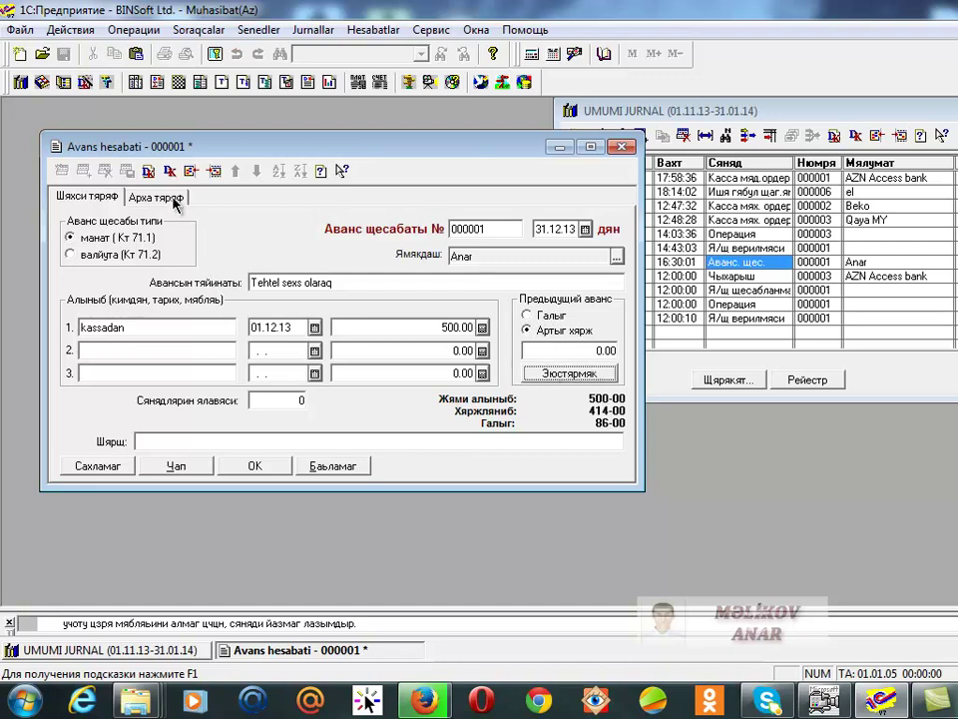
Return to the expense lines, save the advance report, and generate its printable form
click(148, 196)
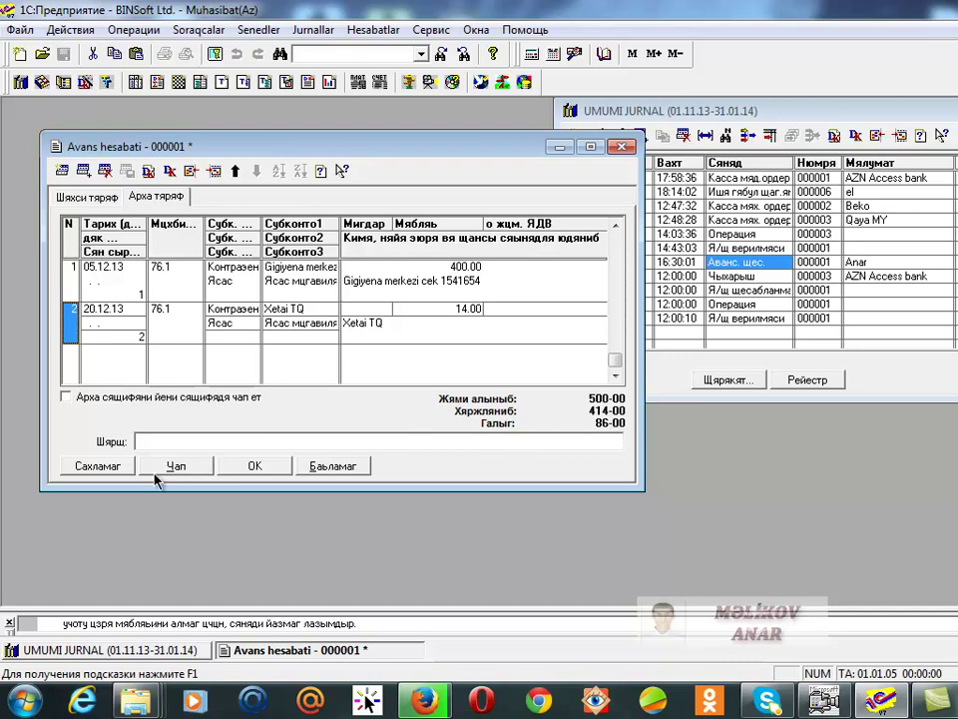
click(112, 468)
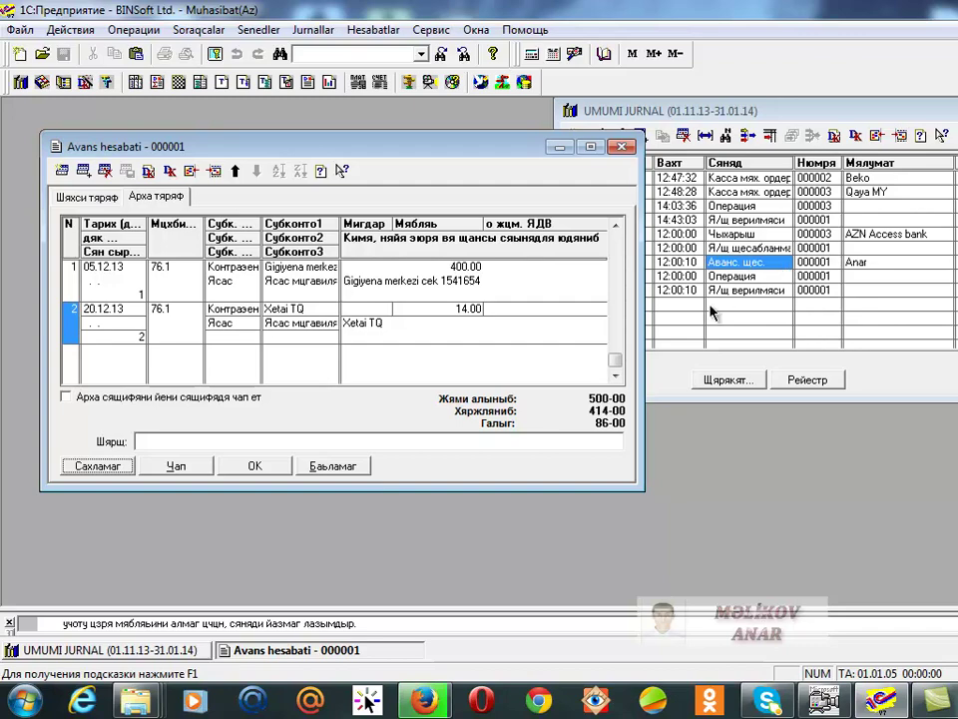
click(172, 467)
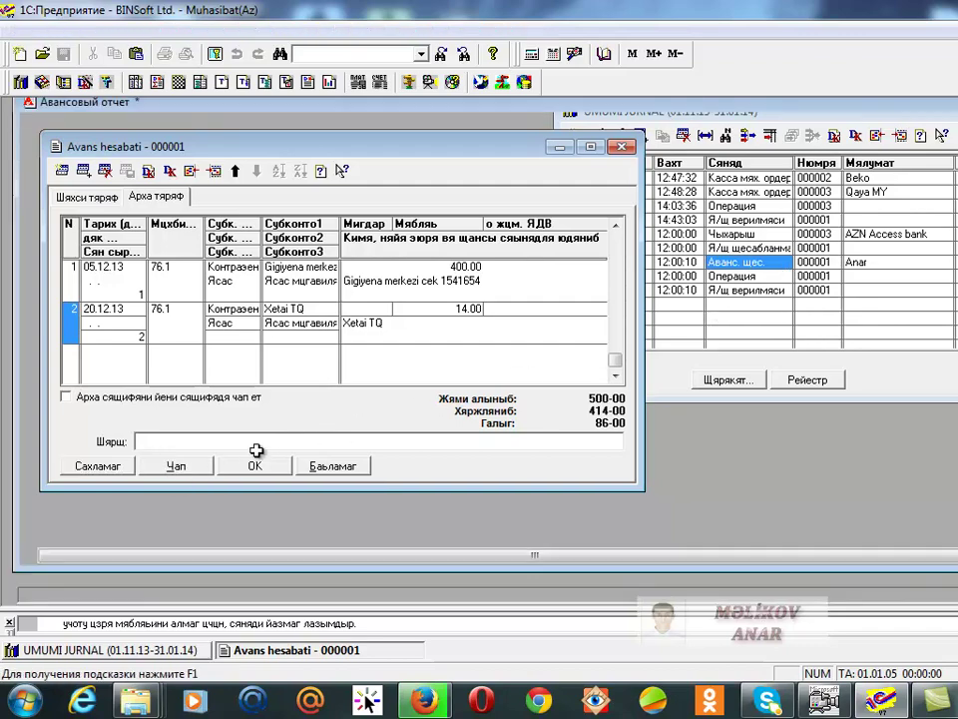
Examine the printable advance report from the advance totals down to the expense table, and close the form
scroll(639, 240, down, 10)
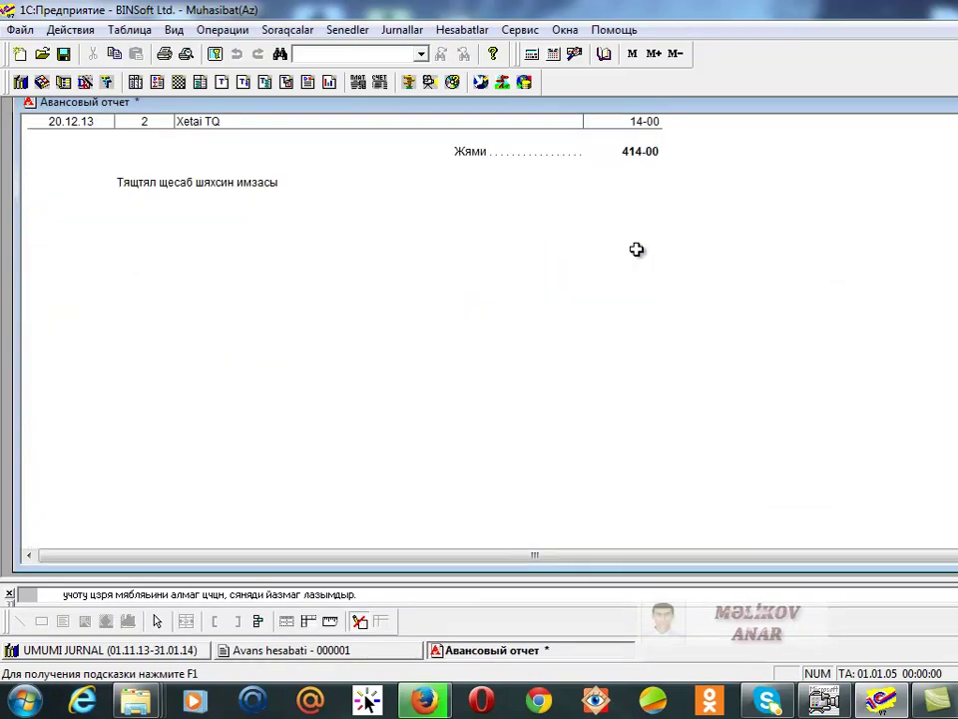
scroll(599, 265, up, 3)
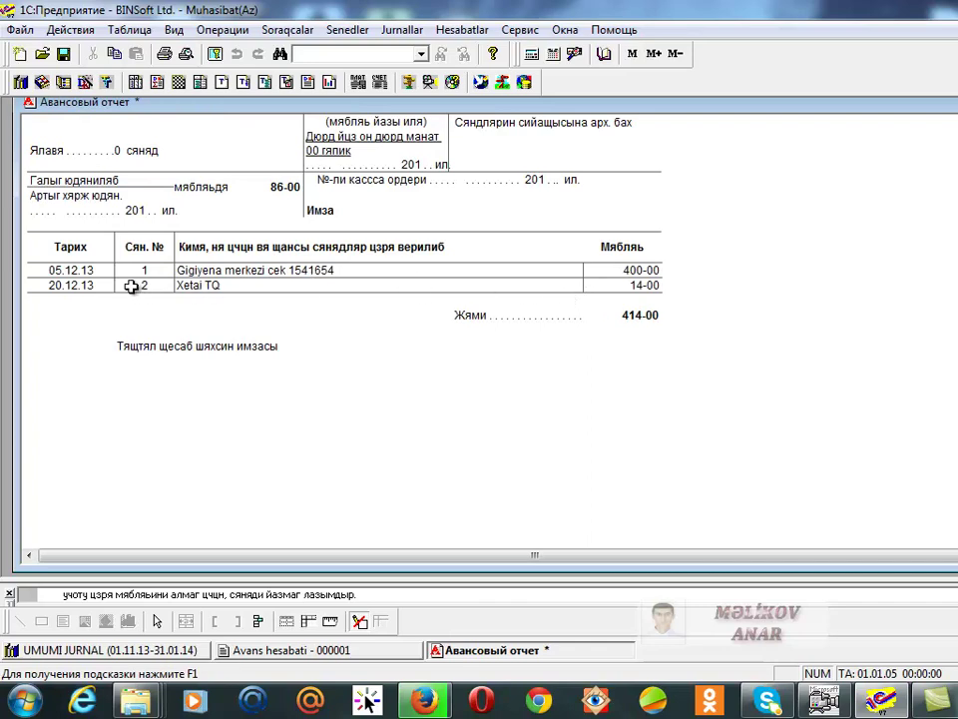
scroll(680, 312, up, 7)
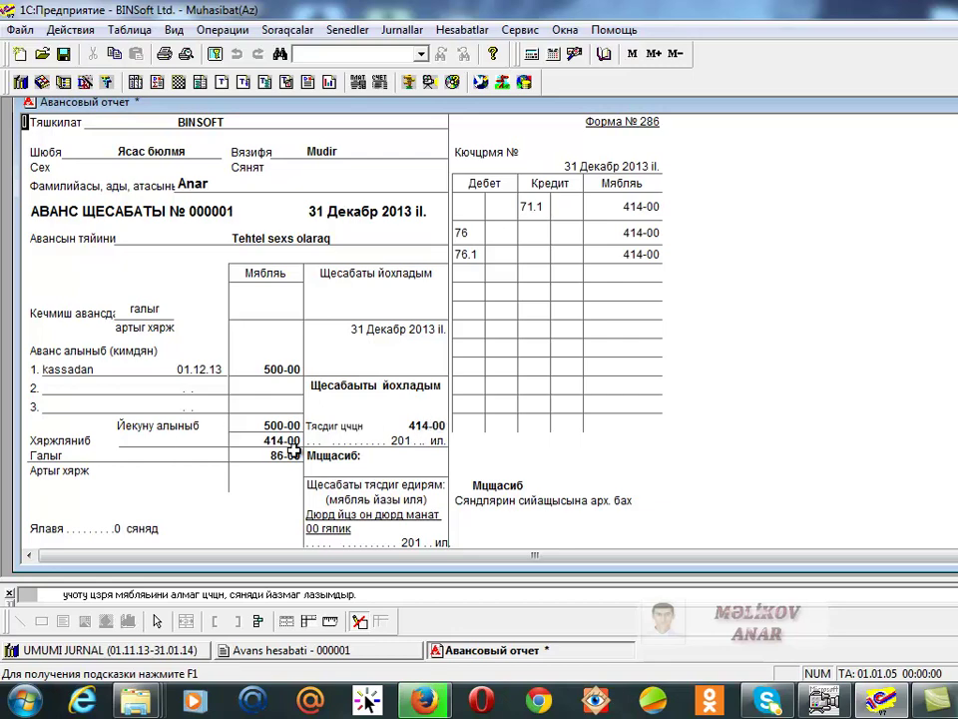
scroll(348, 433, down, 7)
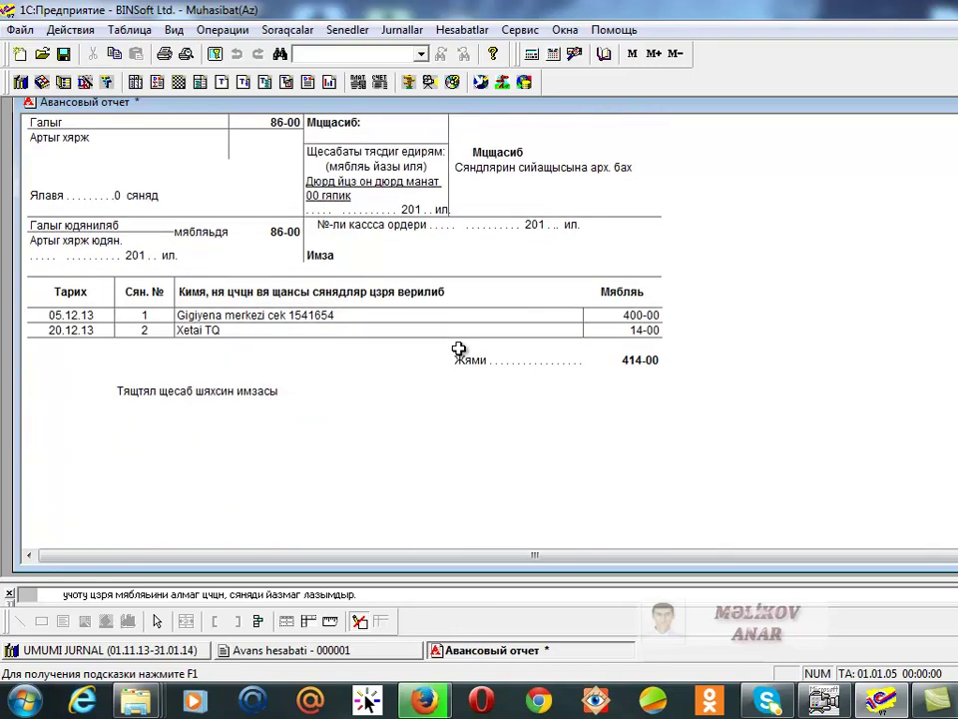
key(Escape)
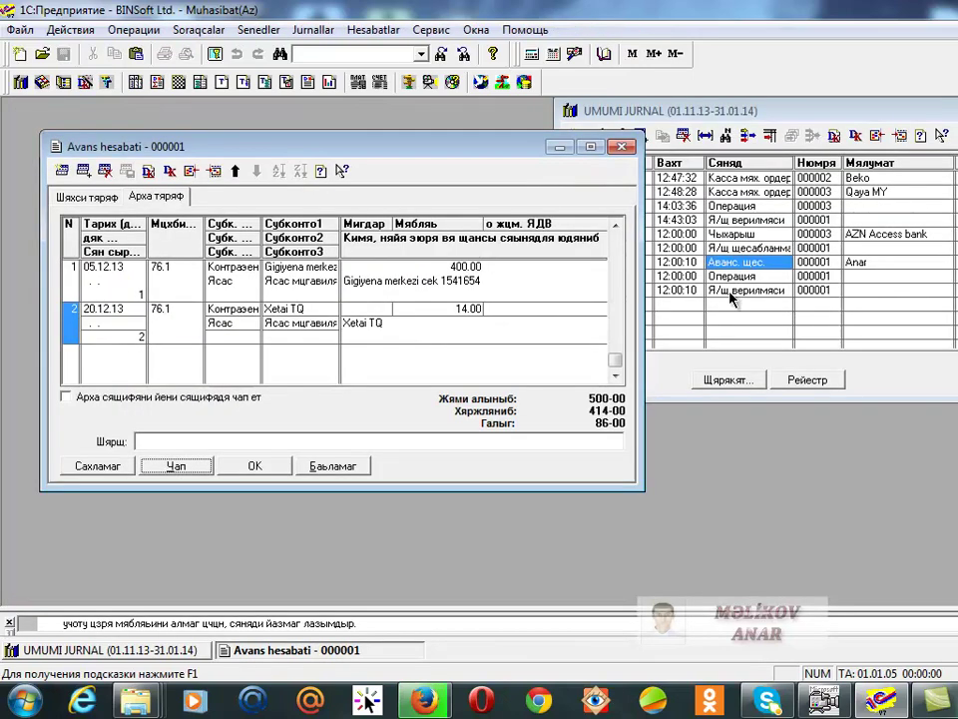
Close the advance report and check its accounting entries from the general journal
click(625, 148)
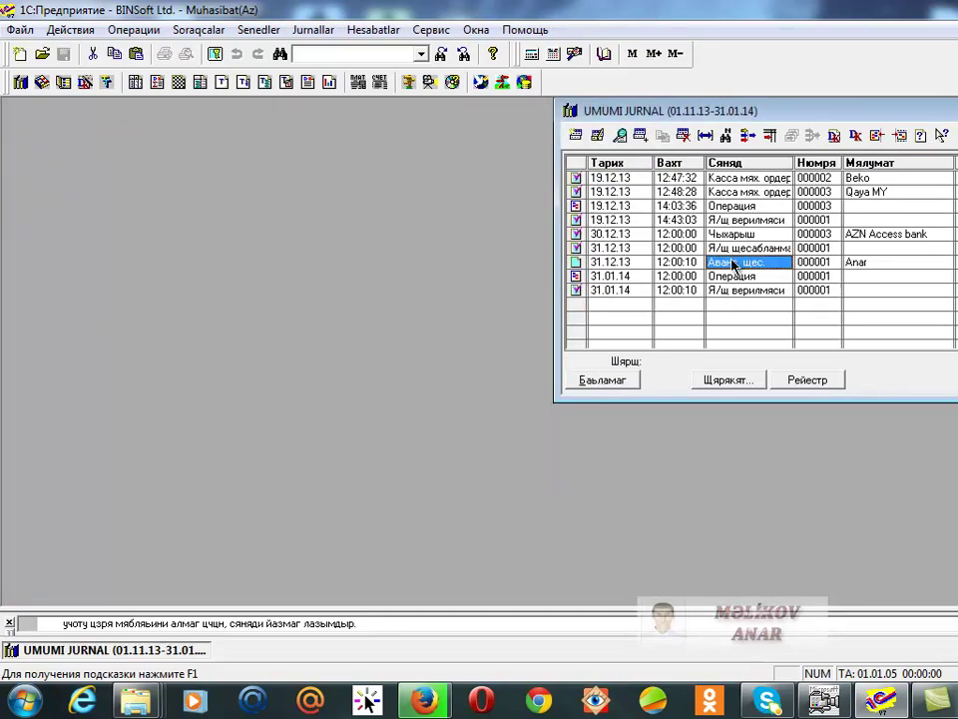
click(852, 134)
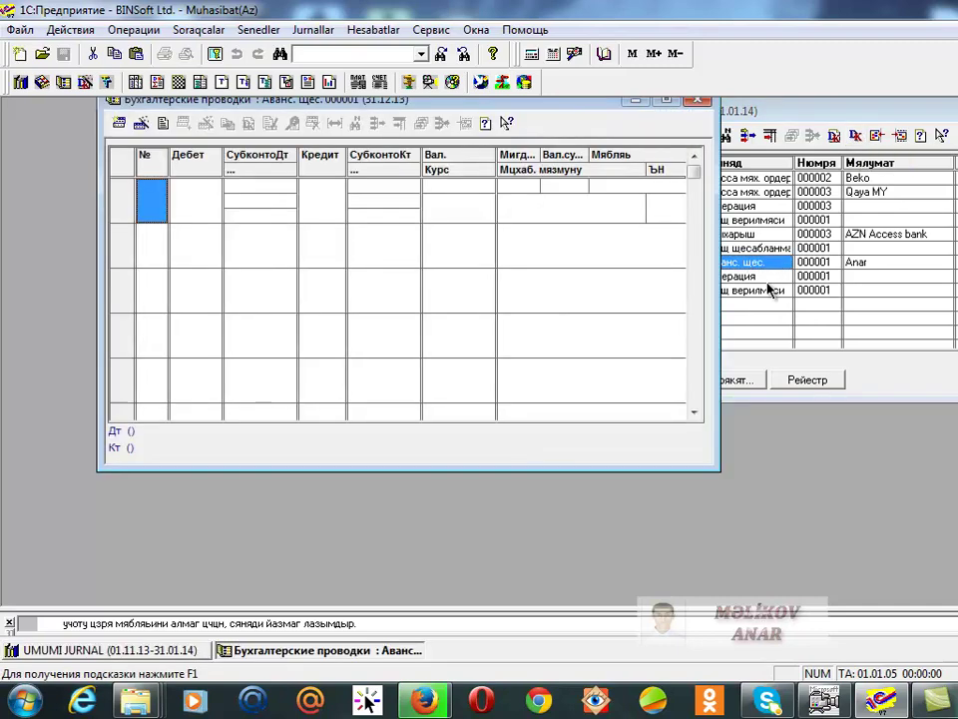
click(698, 100)
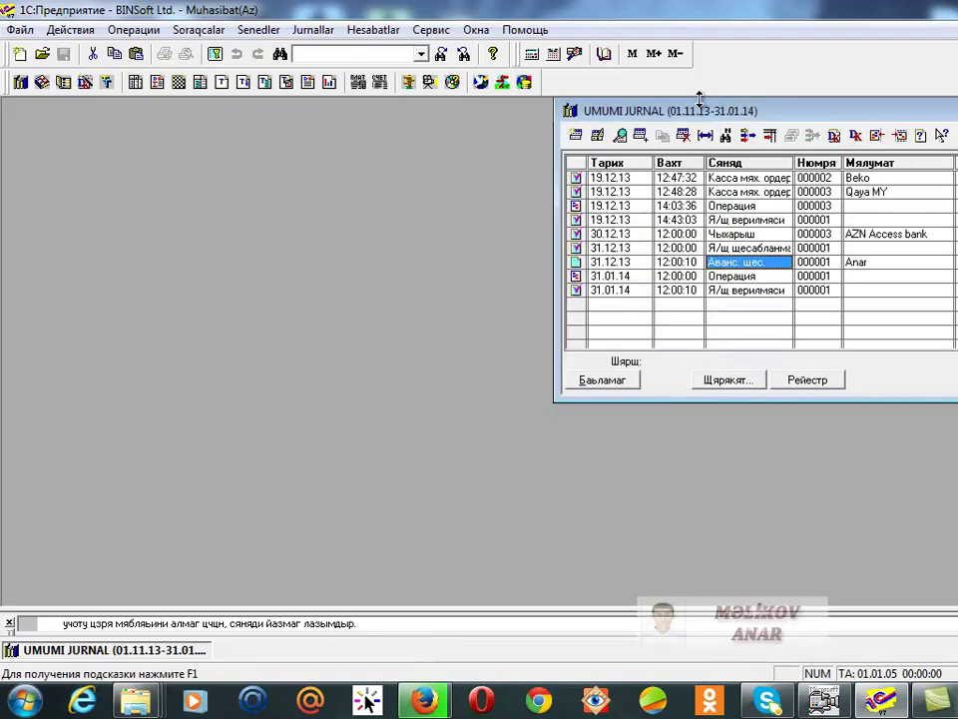
Reopen the 31.12.13 advance report from the journal and post it
double_click(744, 263)
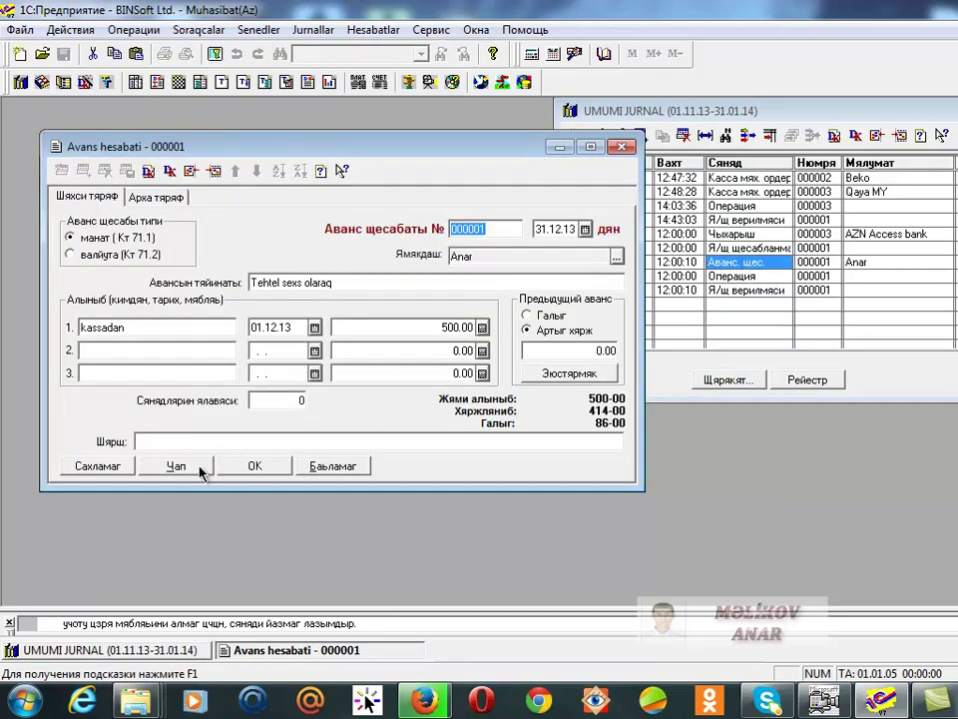
click(250, 466)
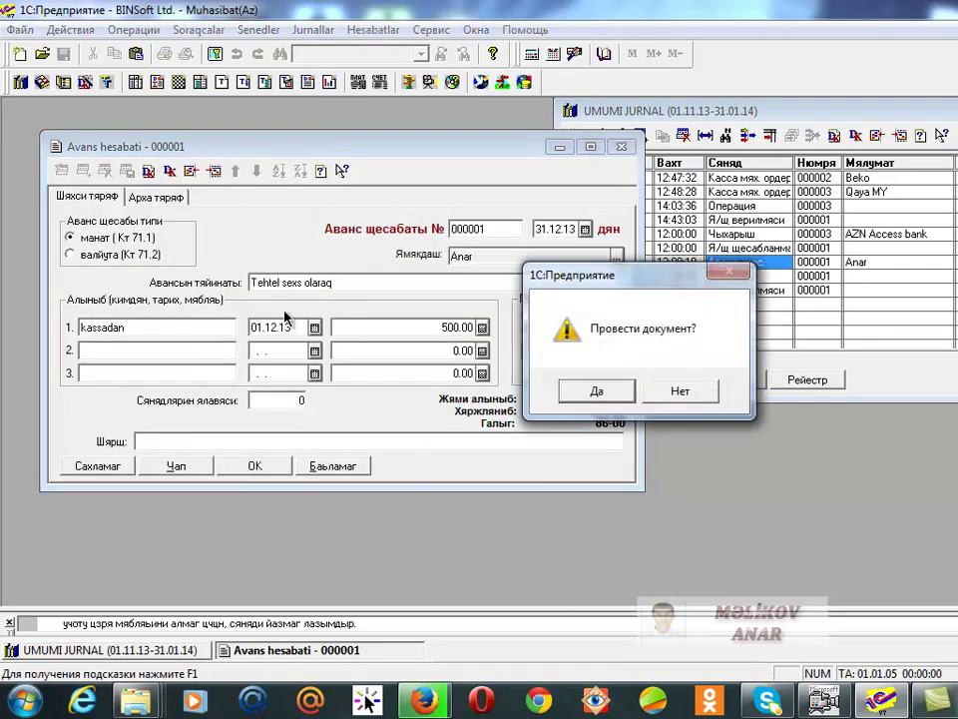
click(595, 386)
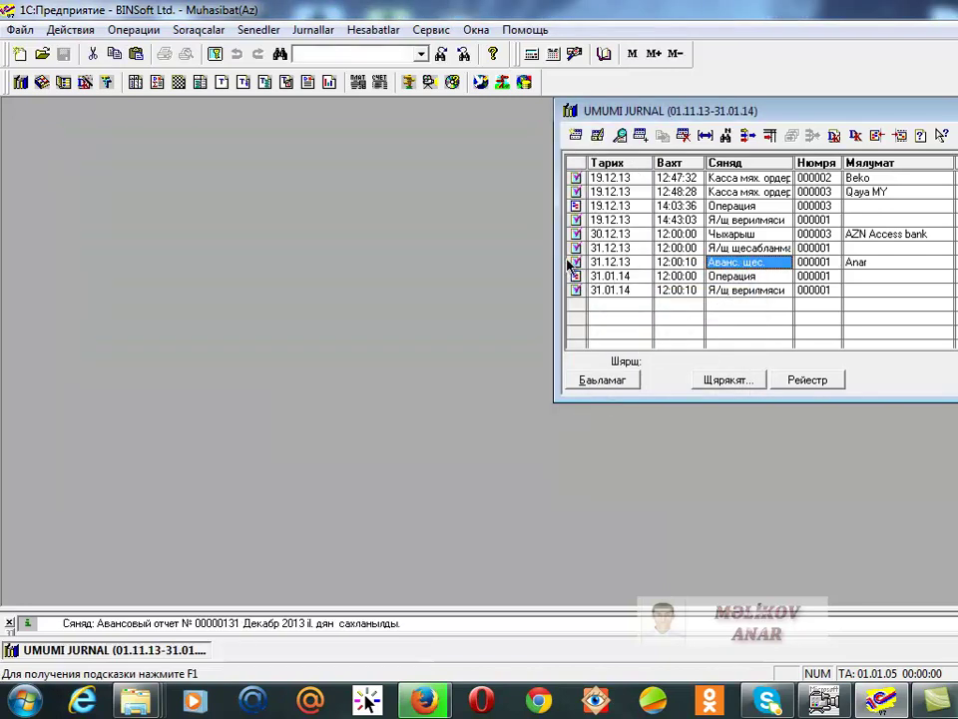
Reopen the posted advance report, display its expense lines, and generate its printable form again
double_click(721, 264)
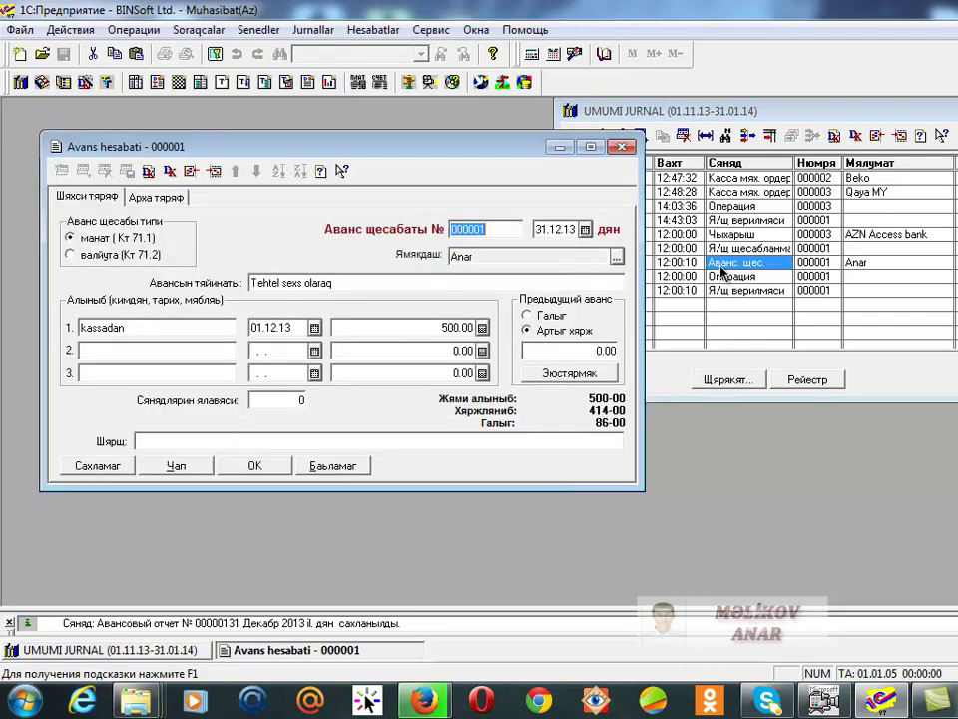
click(137, 199)
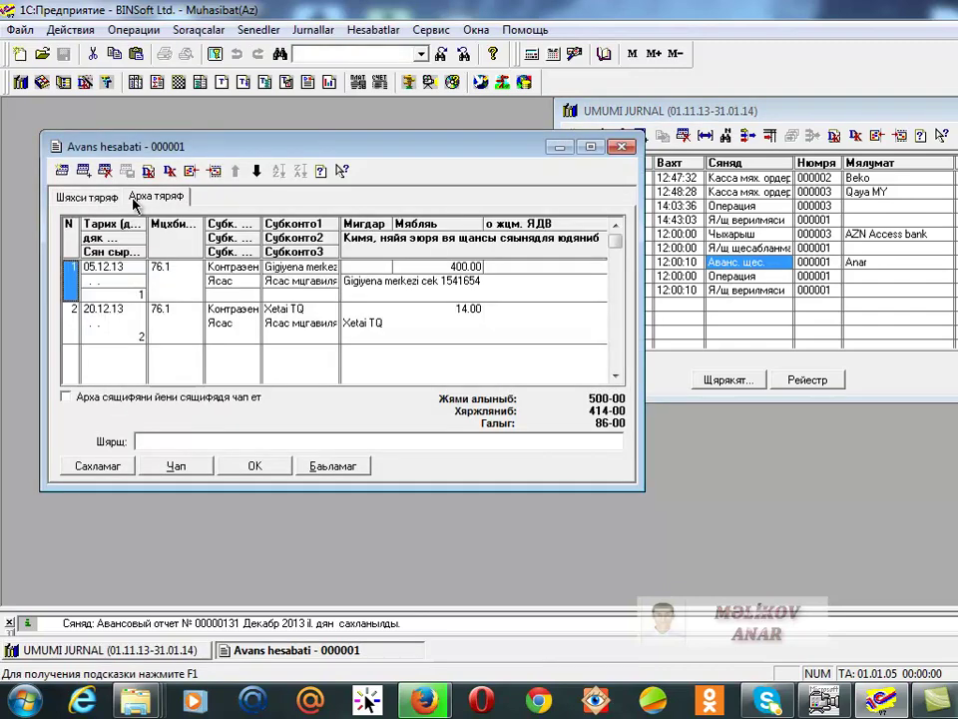
click(172, 475)
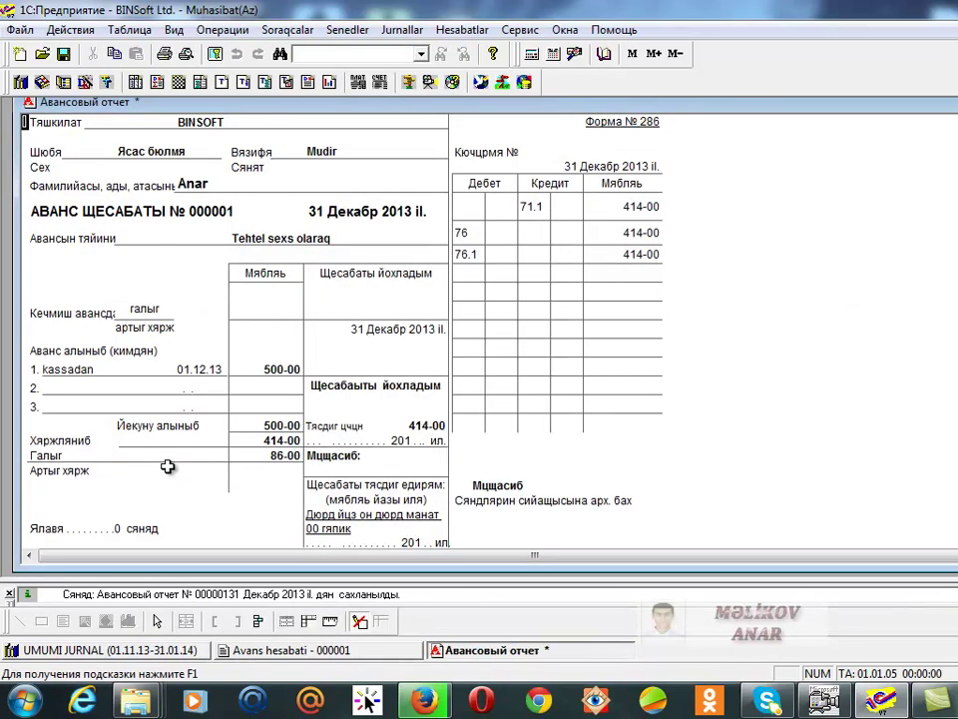
Review the credit account entry and the expense table in the printable form, and close the form and the advance report
click(387, 344)
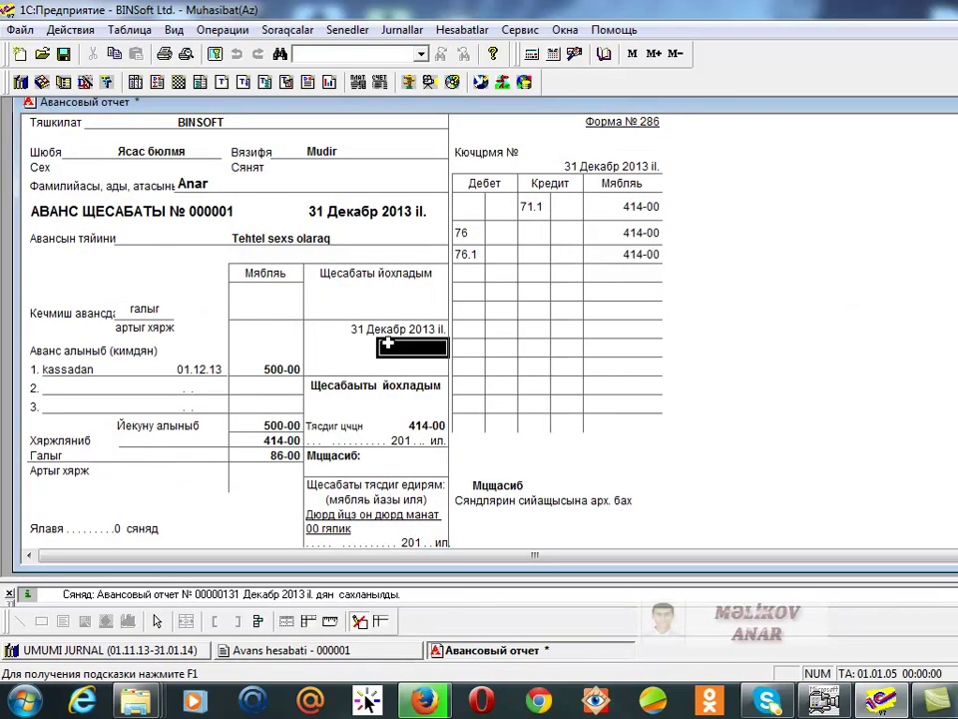
click(531, 205)
scroll(573, 320, down, 6)
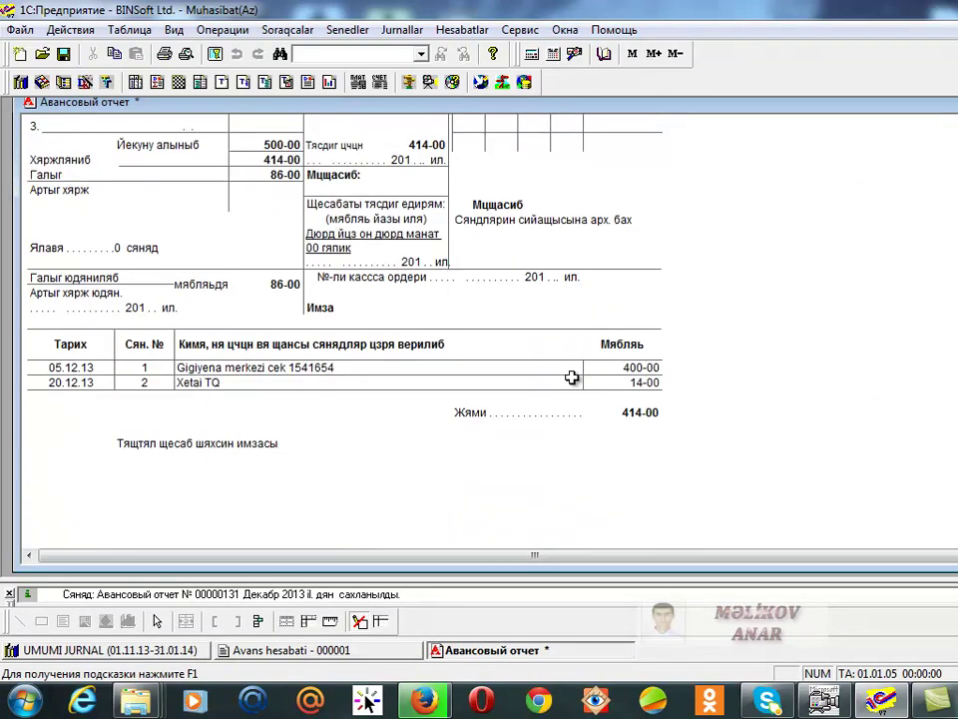
scroll(693, 402, up, 6)
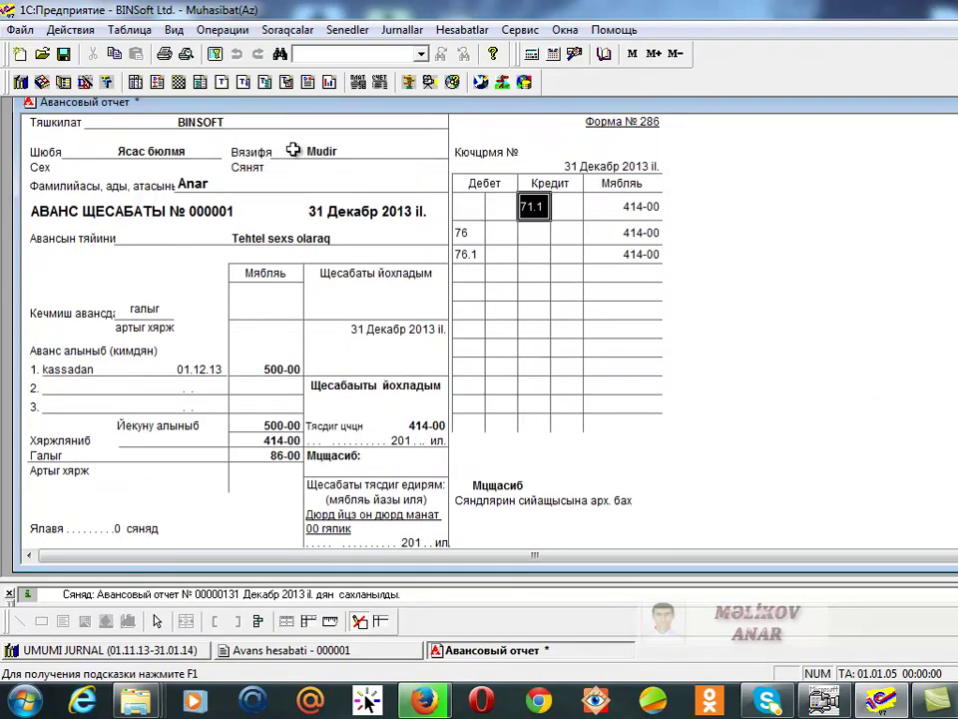
key(Escape)
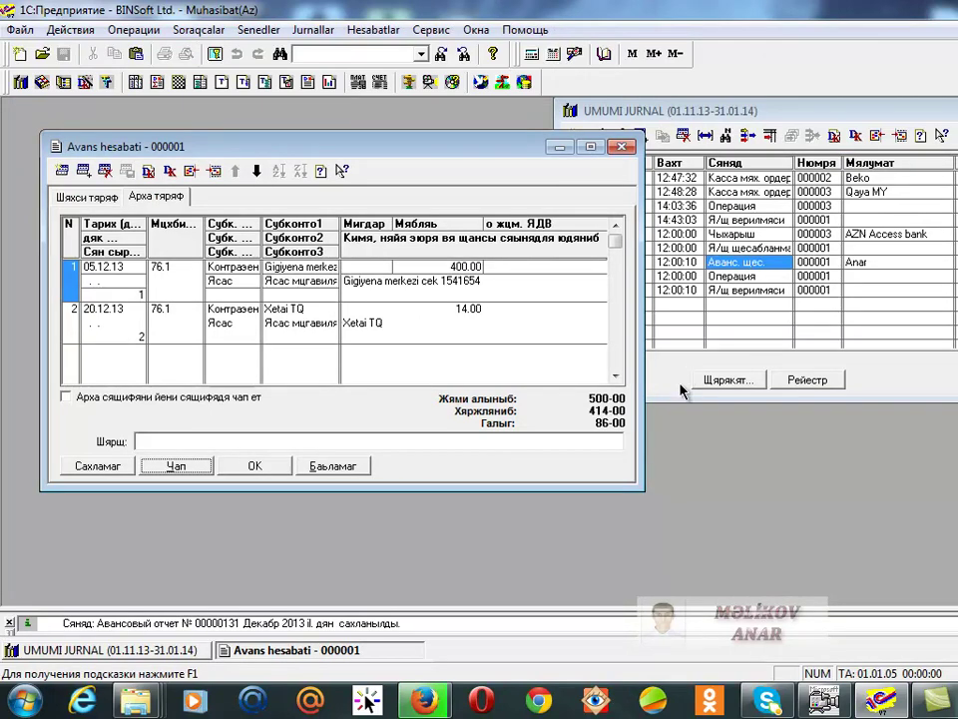
click(622, 148)
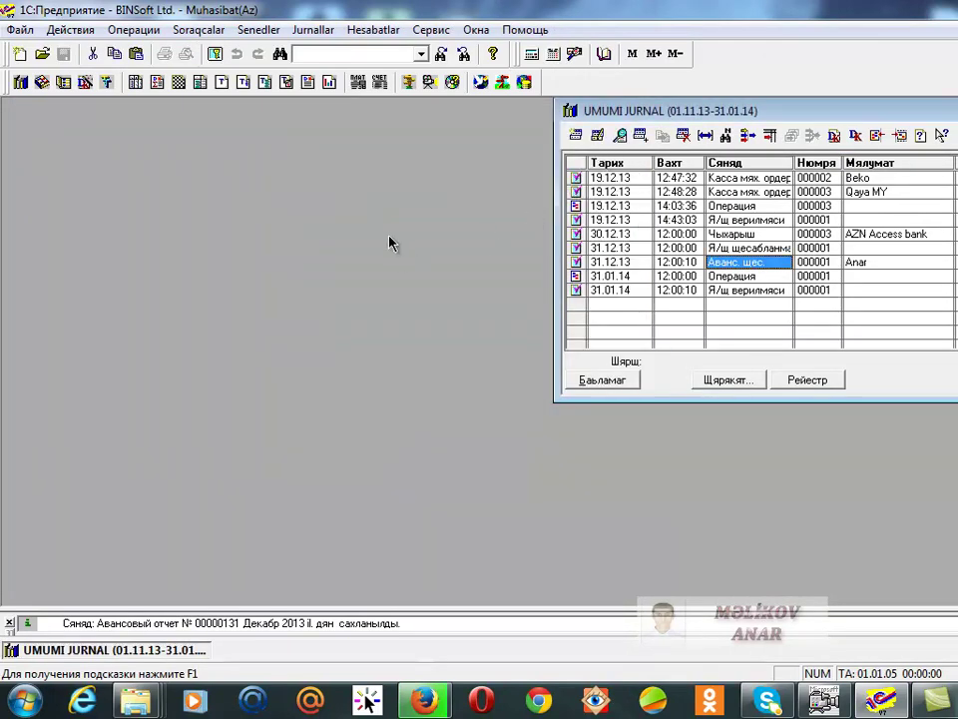
Bring up the list of available accounting reports
click(368, 30)
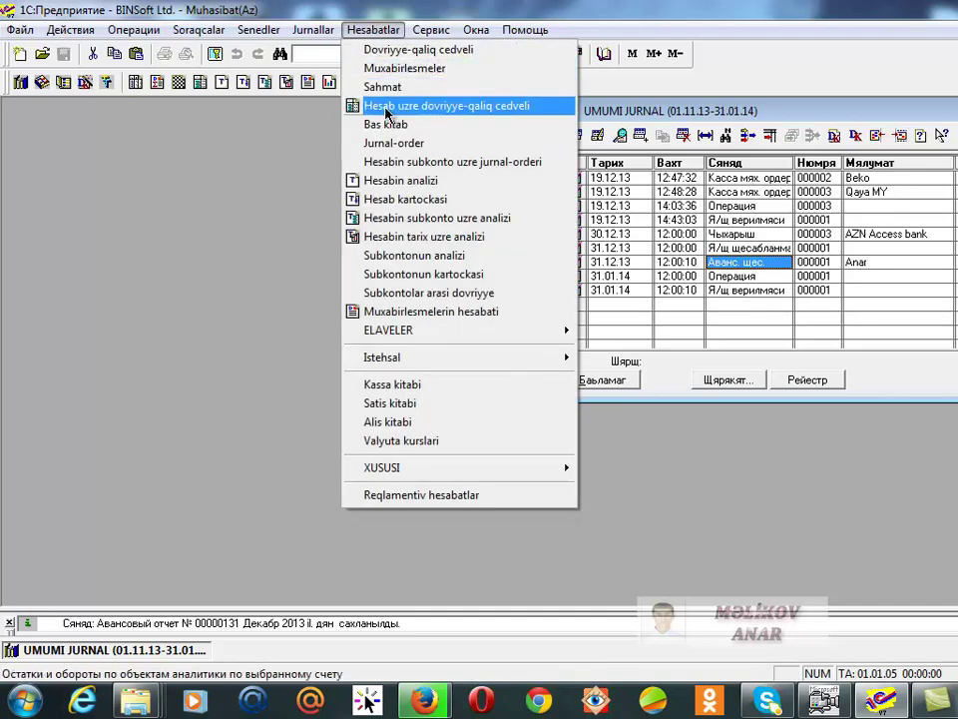